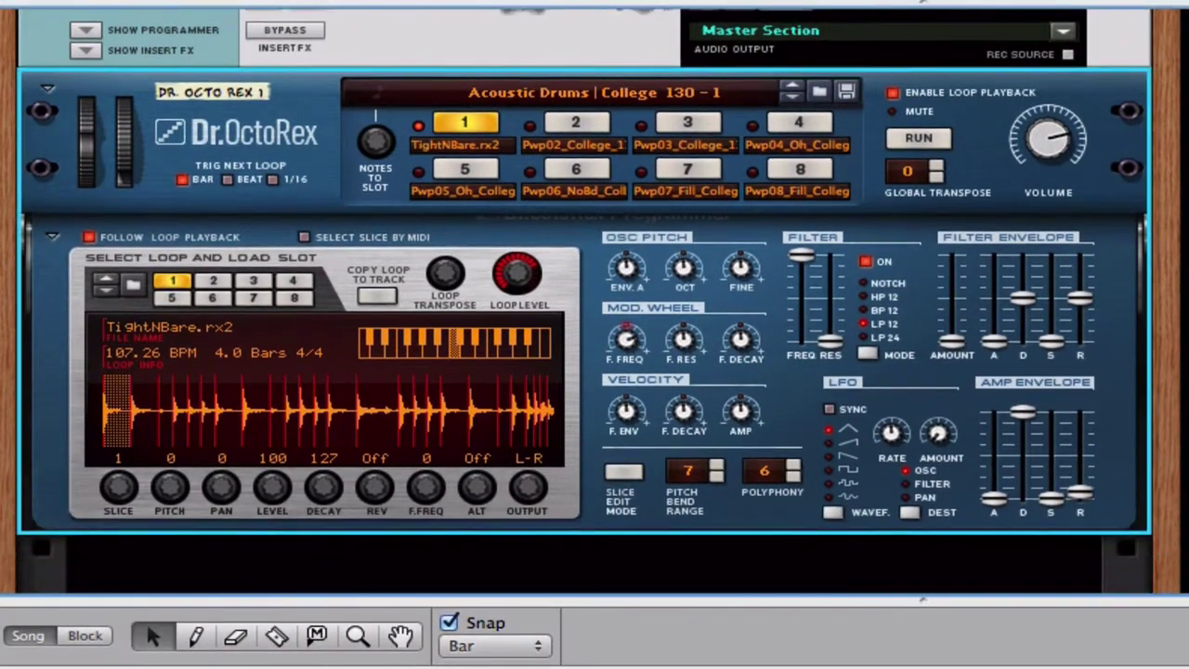
Step: Audition the TightNBare loop, then route two hi-hat slices to slice output 1-2
scroll(446, 199, down, 1)
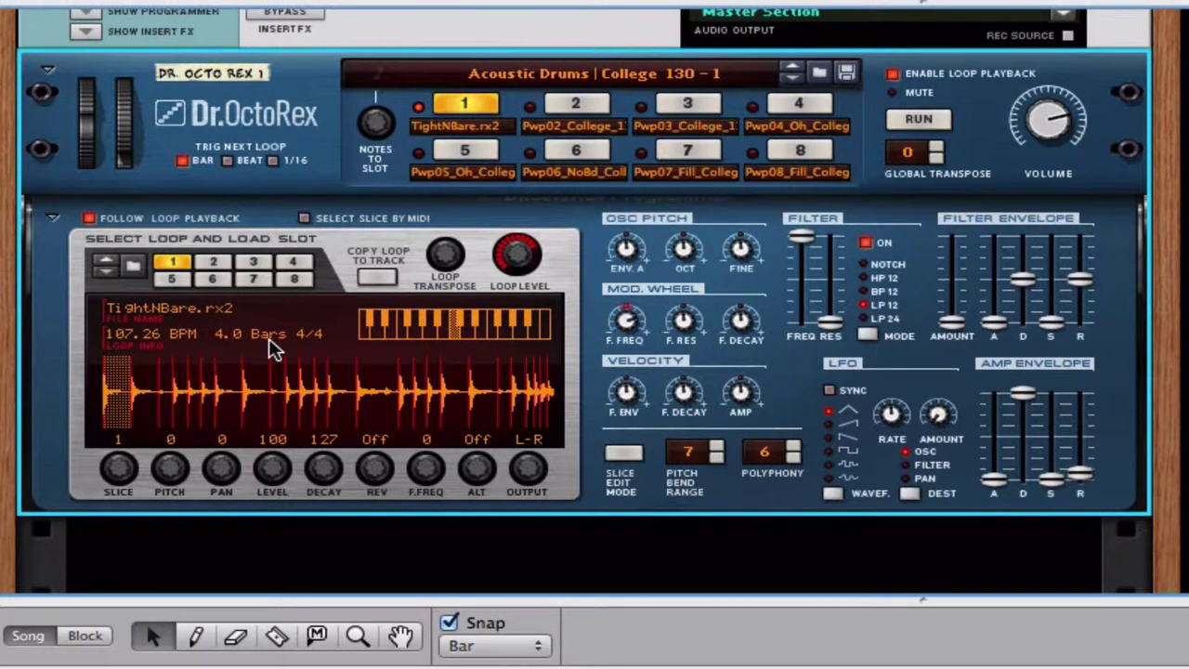
key(space)
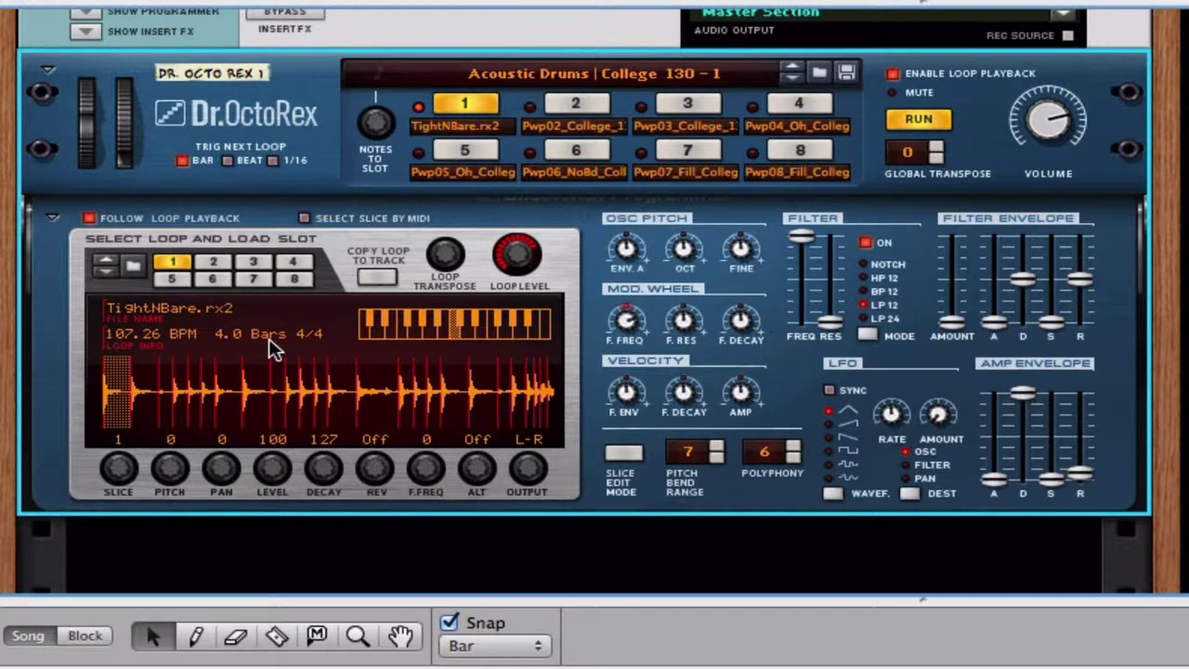
key(space)
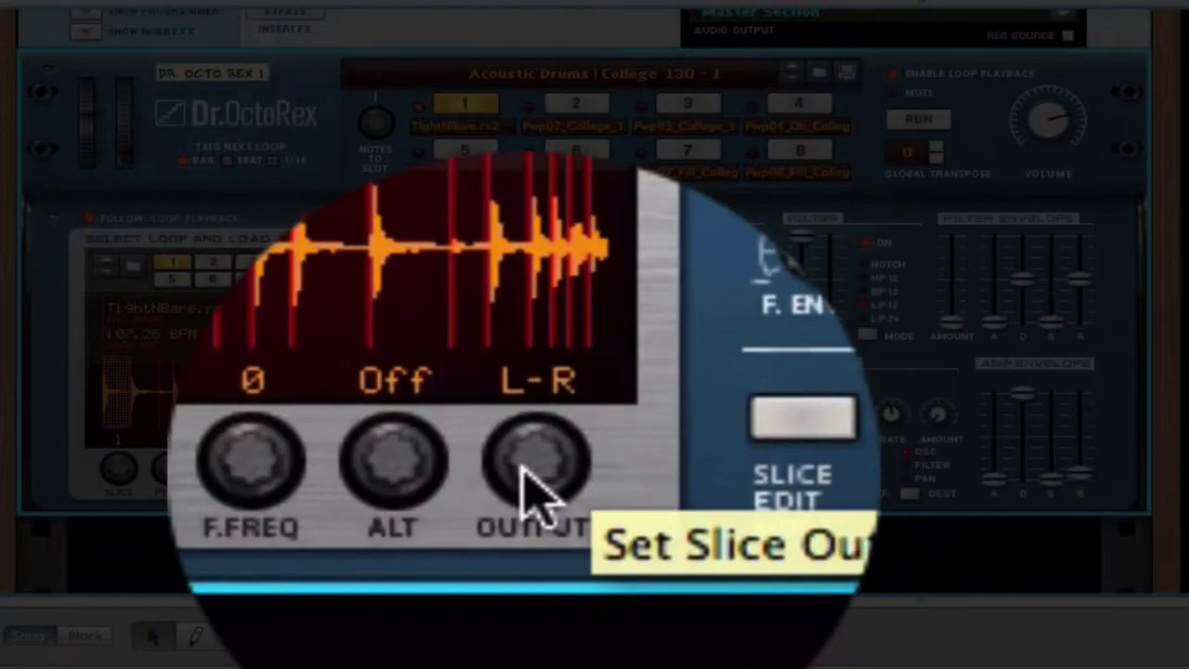
drag(544, 483, 542, 467)
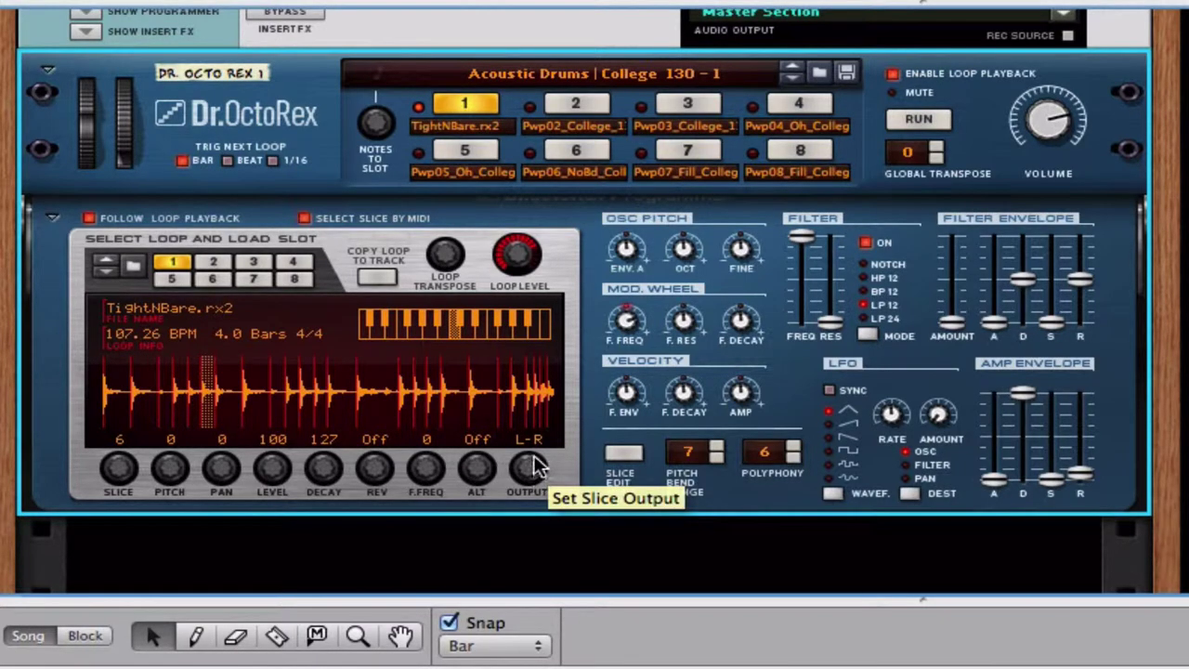
drag(537, 469, 536, 457)
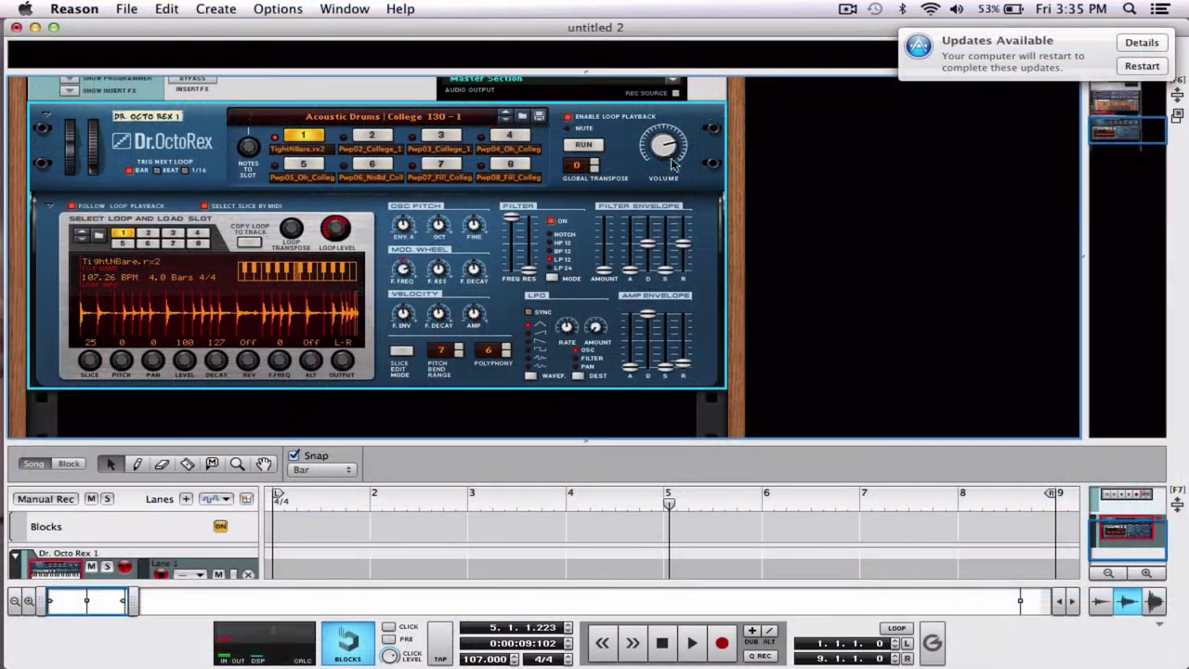
Step: Play and stop the loop to check the 1-2 routing, then turn the rack to its rear
key(space)
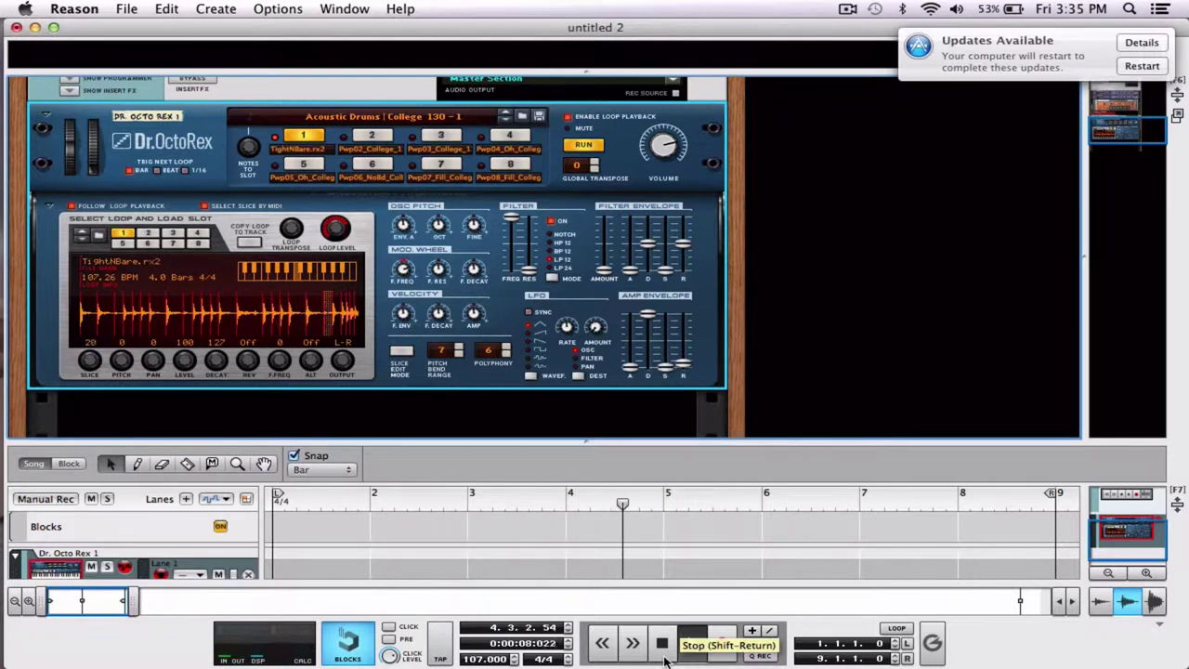
click(663, 654)
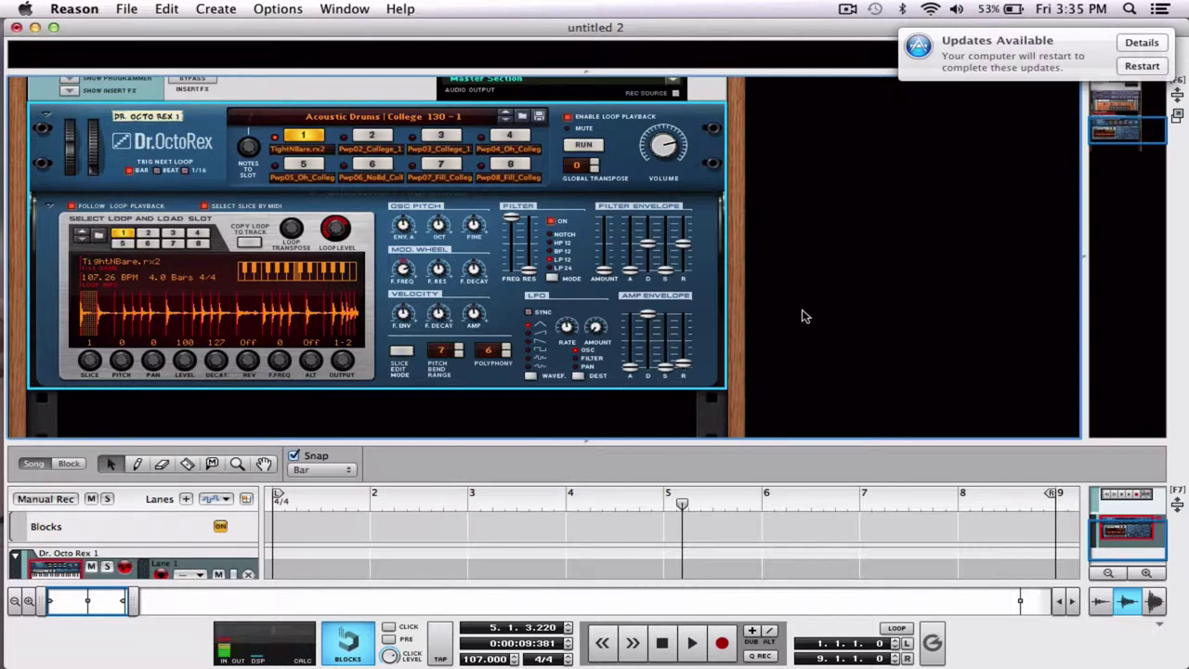
key(Tab)
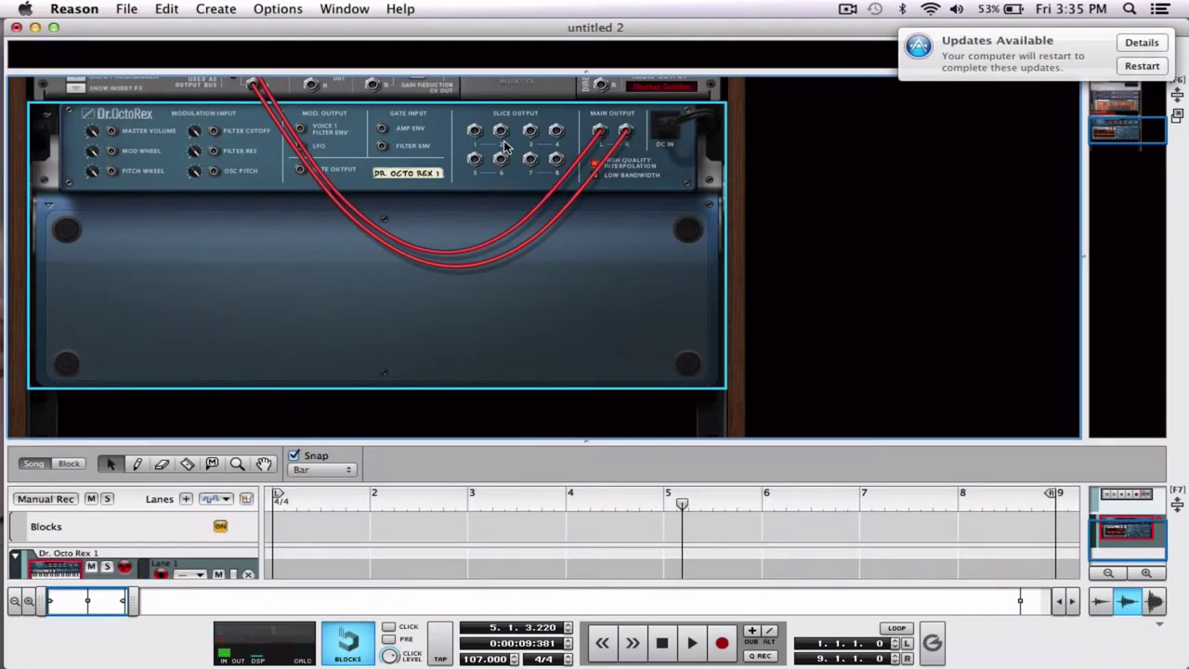
Step: Add a Utilities Mix Channel and cable Dr. OctoRex slice output 1-2 into its input
right_click(287, 410)
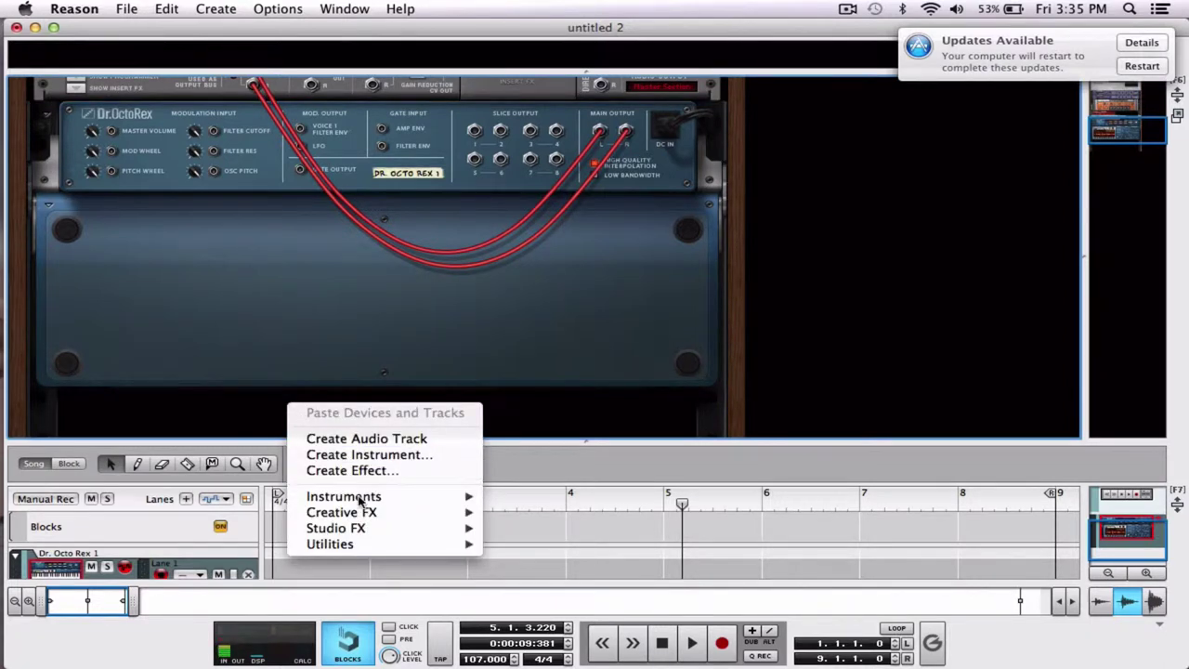
mouse_move(358, 544)
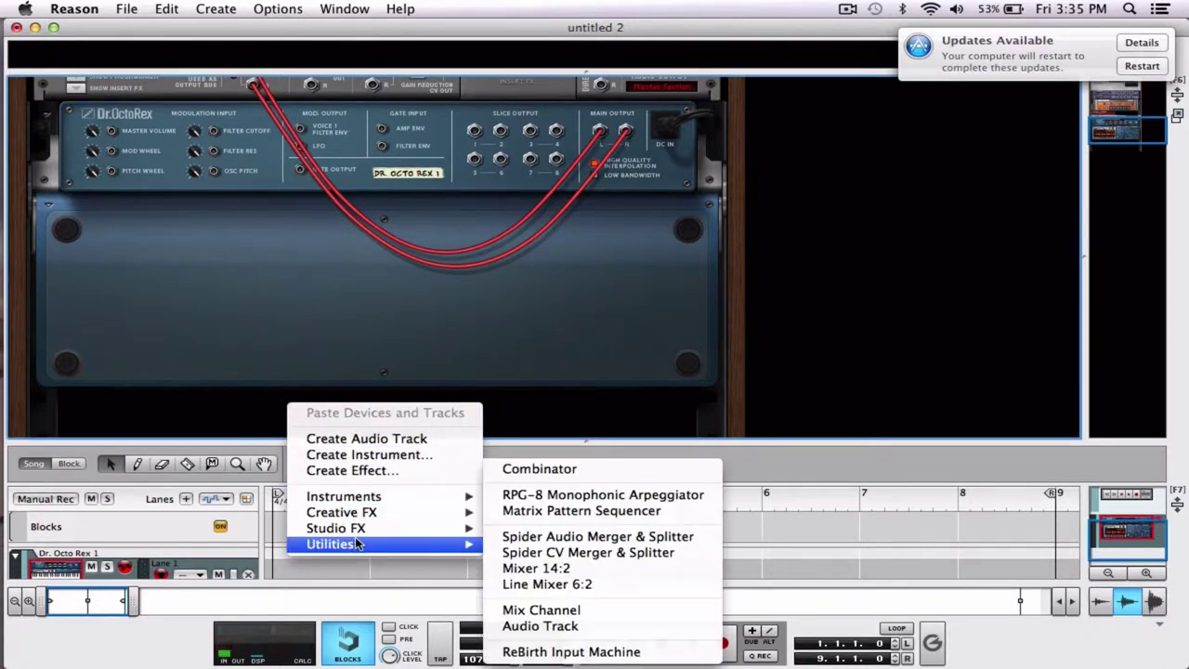
click(543, 610)
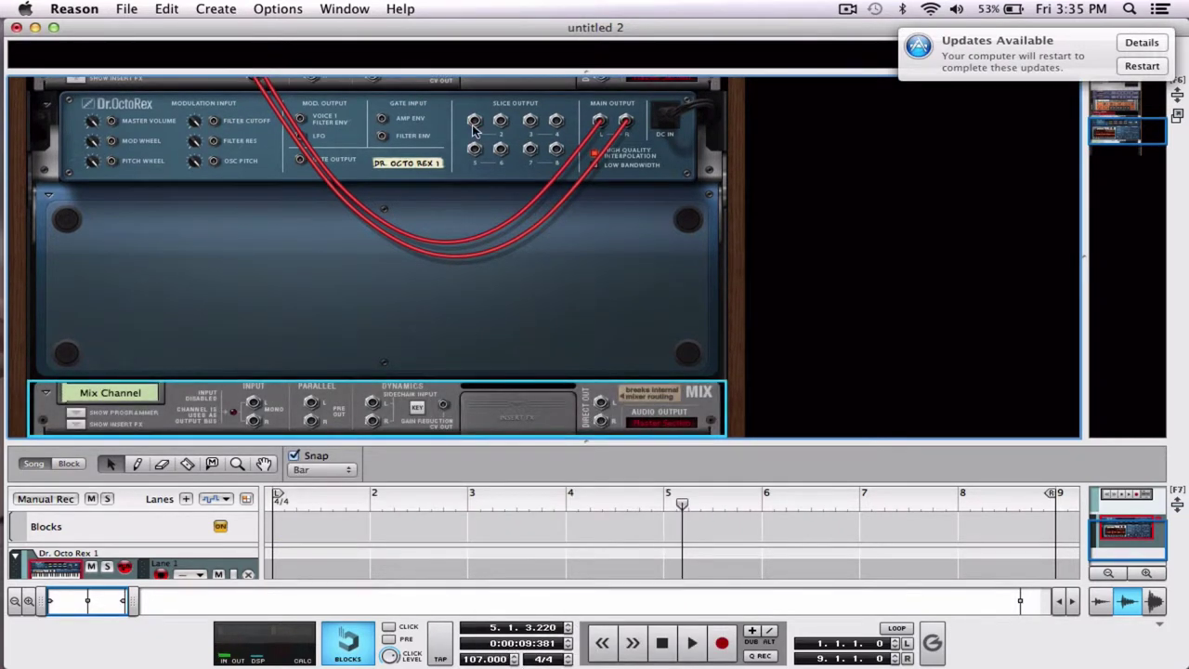
drag(473, 121, 259, 405)
Step: Turn the rack to the front and play the loop from the start
key(Tab)
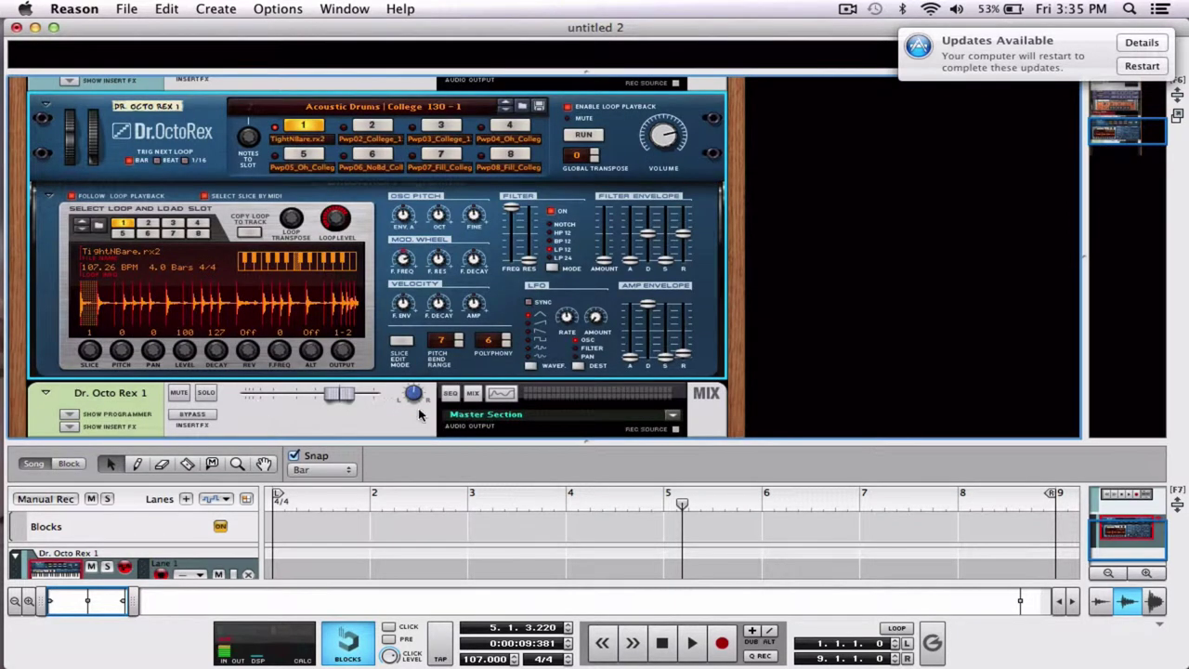
click(661, 642)
key(space)
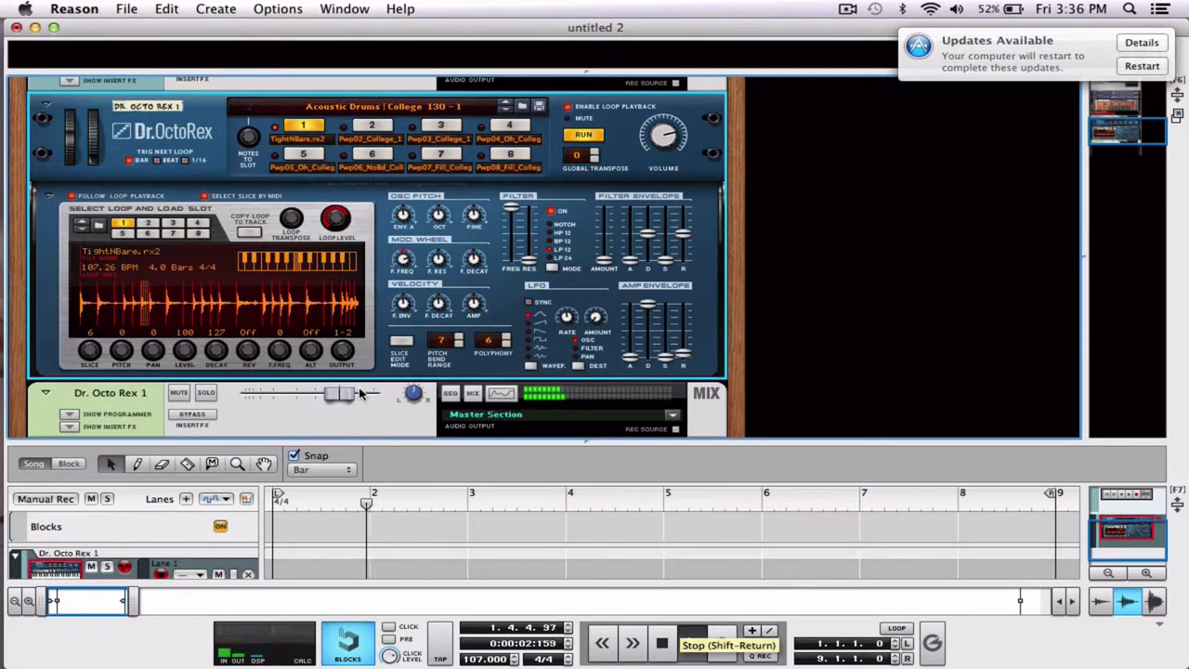
Step: Briefly solo the Dr. Octo Rex 1 channel, unsolo it, and show its insert effects
click(210, 396)
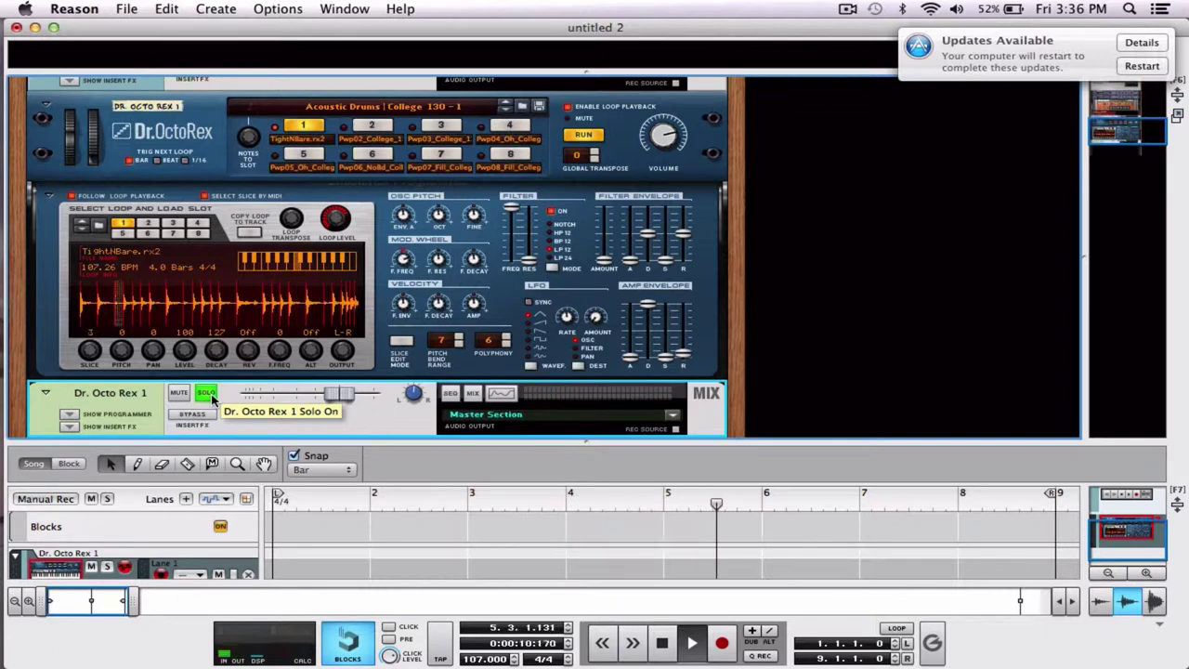
click(206, 394)
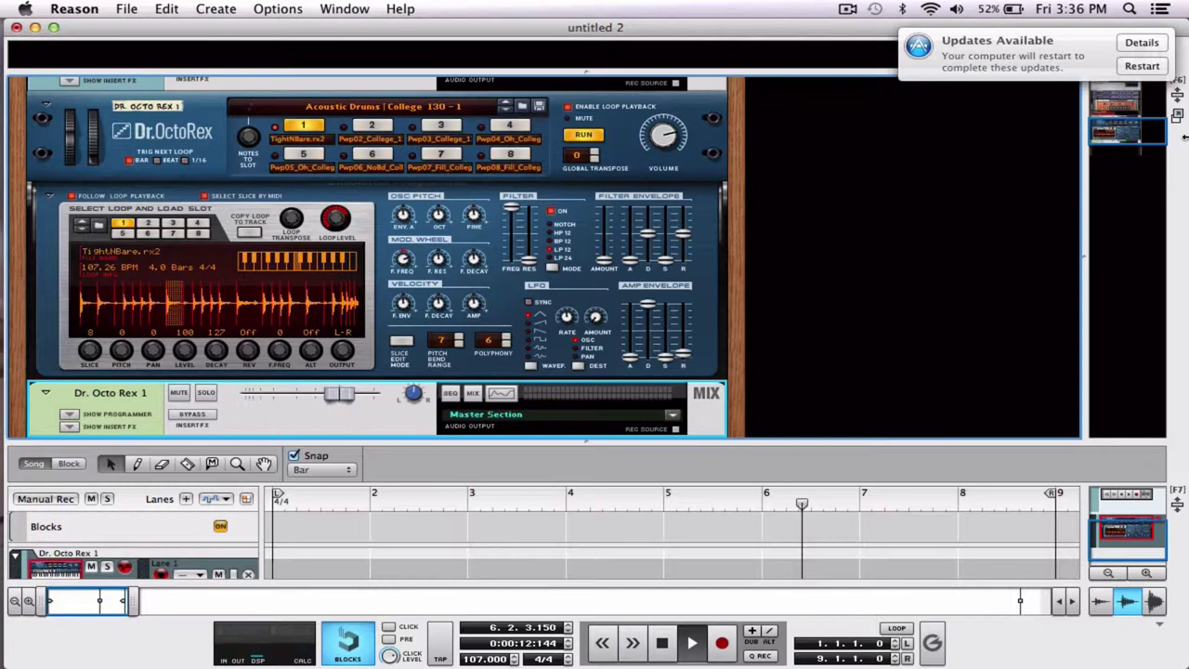
scroll(419, 338, down, 2)
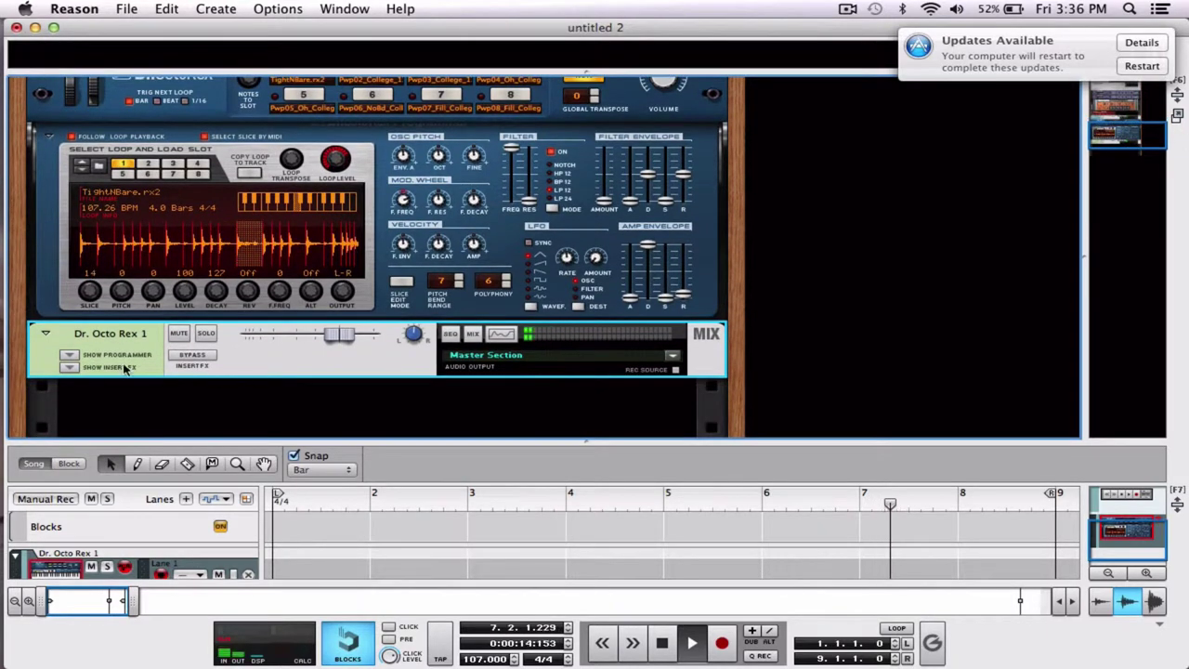
click(69, 365)
Step: Add a Scream 4 Distortion insert effect to the Dr. Octo Rex 1 channel
right_click(116, 397)
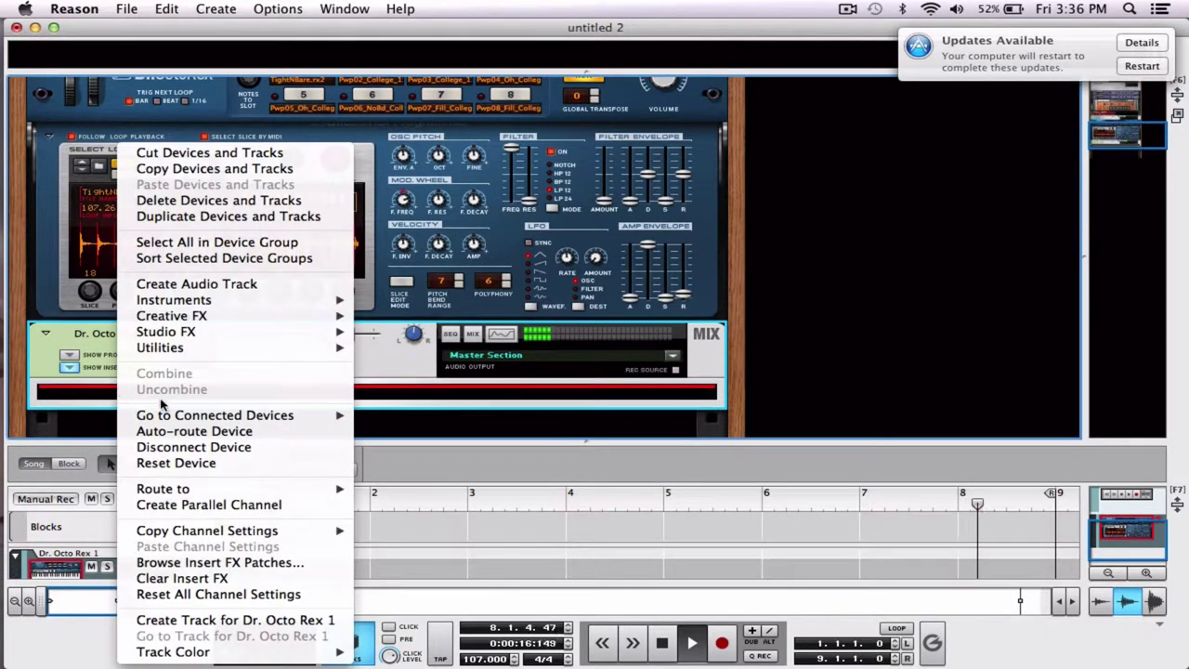
mouse_move(190, 316)
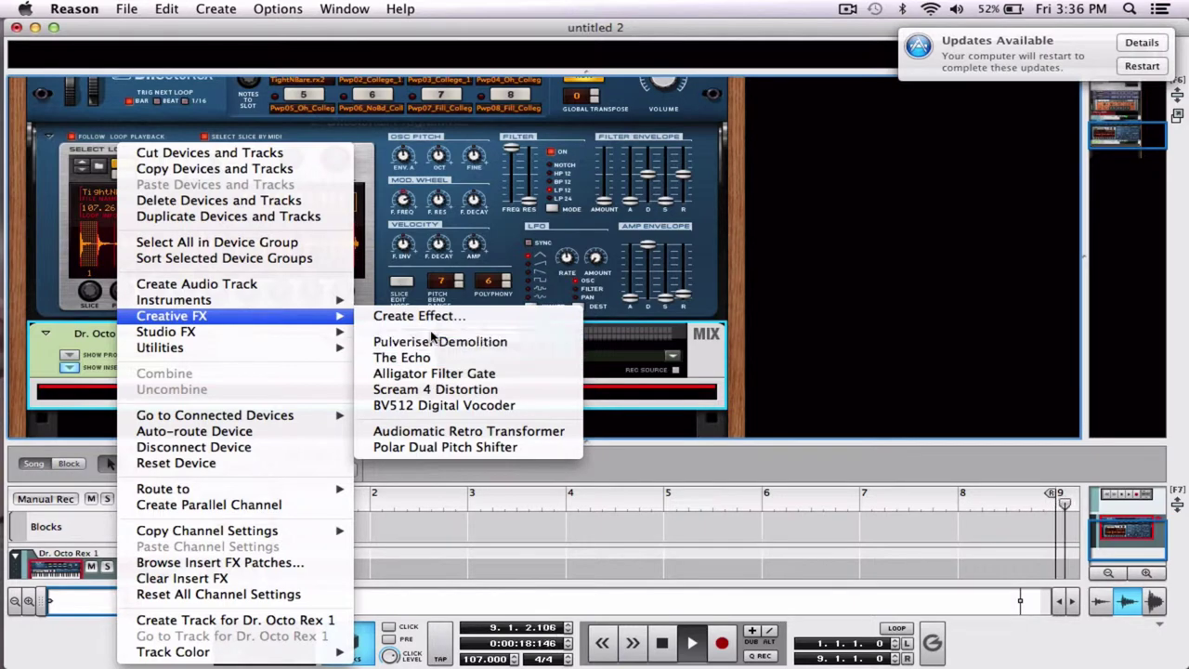
click(421, 394)
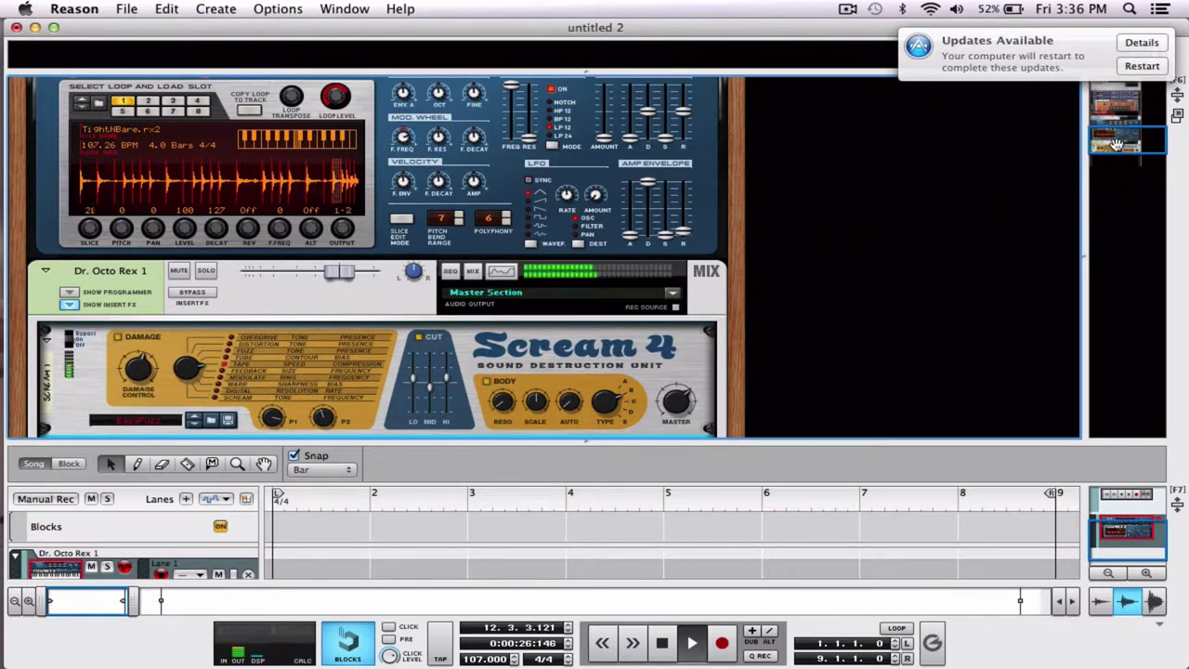
drag(1112, 146, 1113, 134)
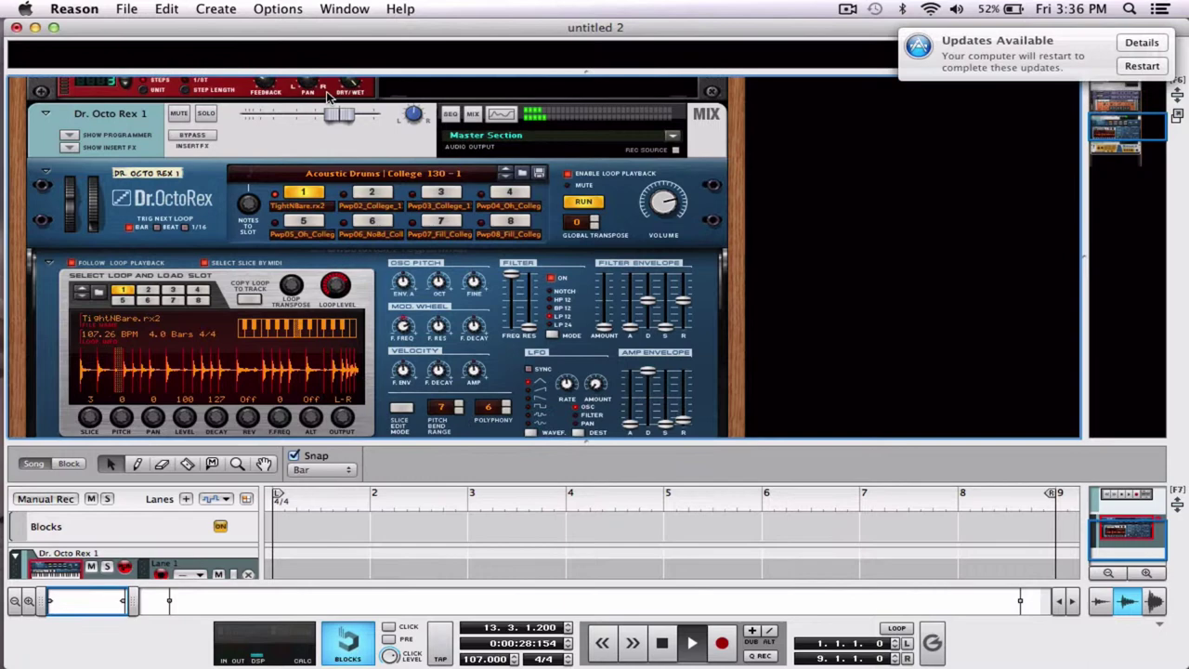
Step: Add an MClass Equalizer to the Dr. Octo Rex 1 channel's insert effects
click(69, 146)
right_click(90, 173)
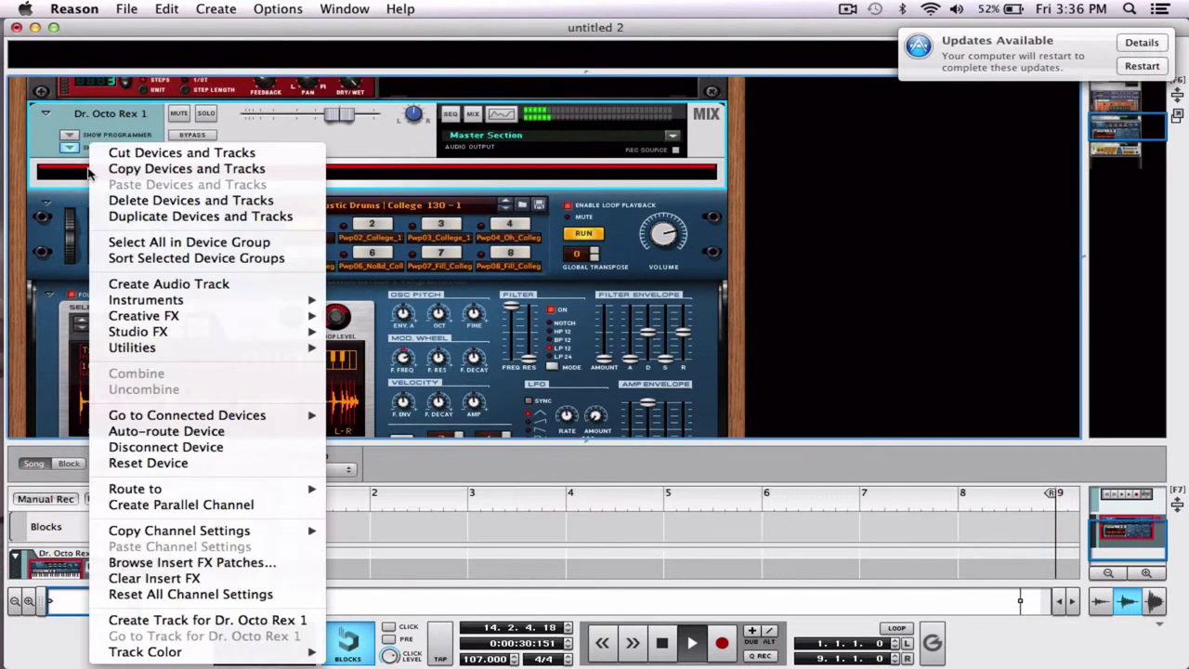
mouse_move(149, 300)
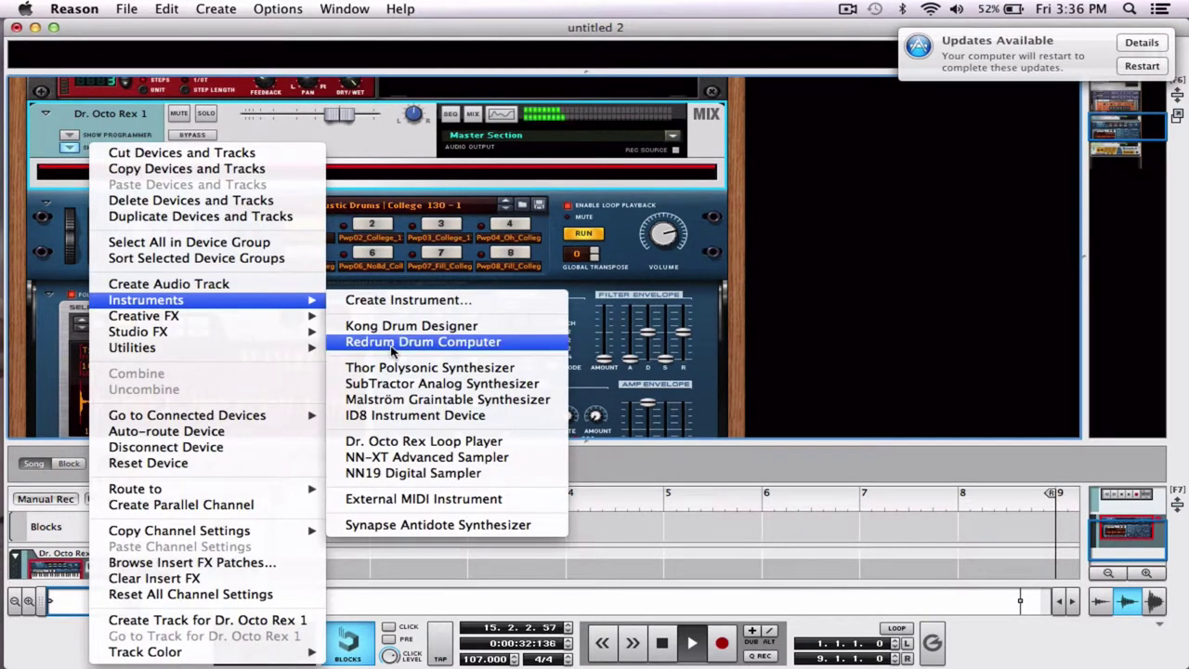
mouse_move(261, 338)
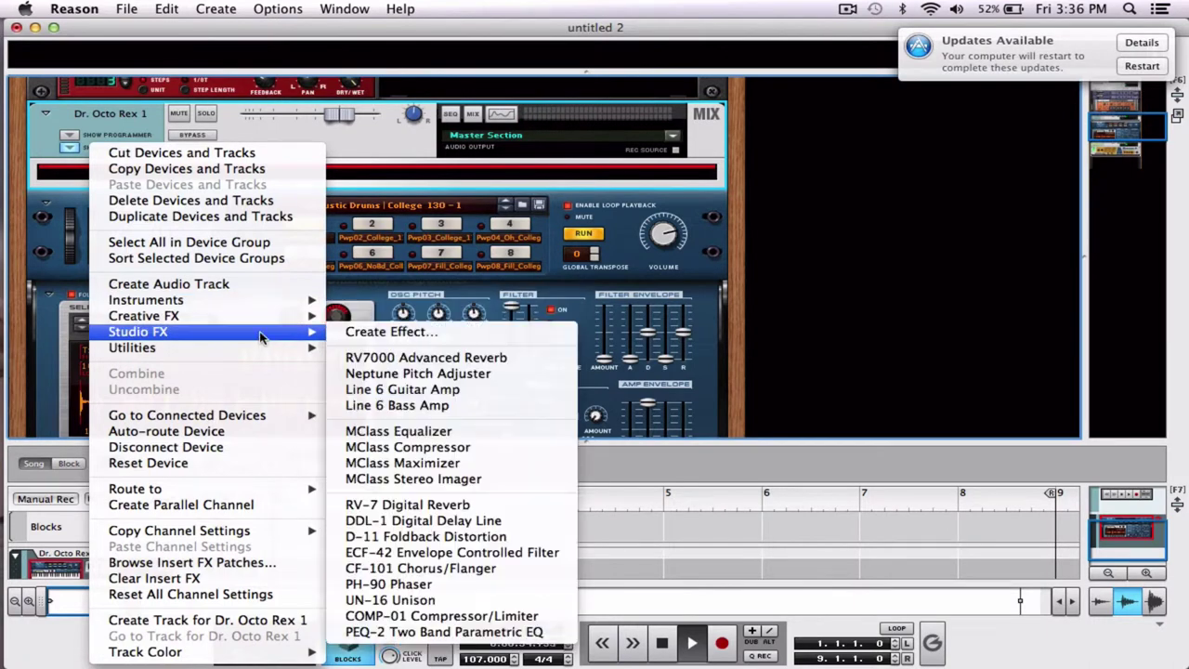
click(398, 431)
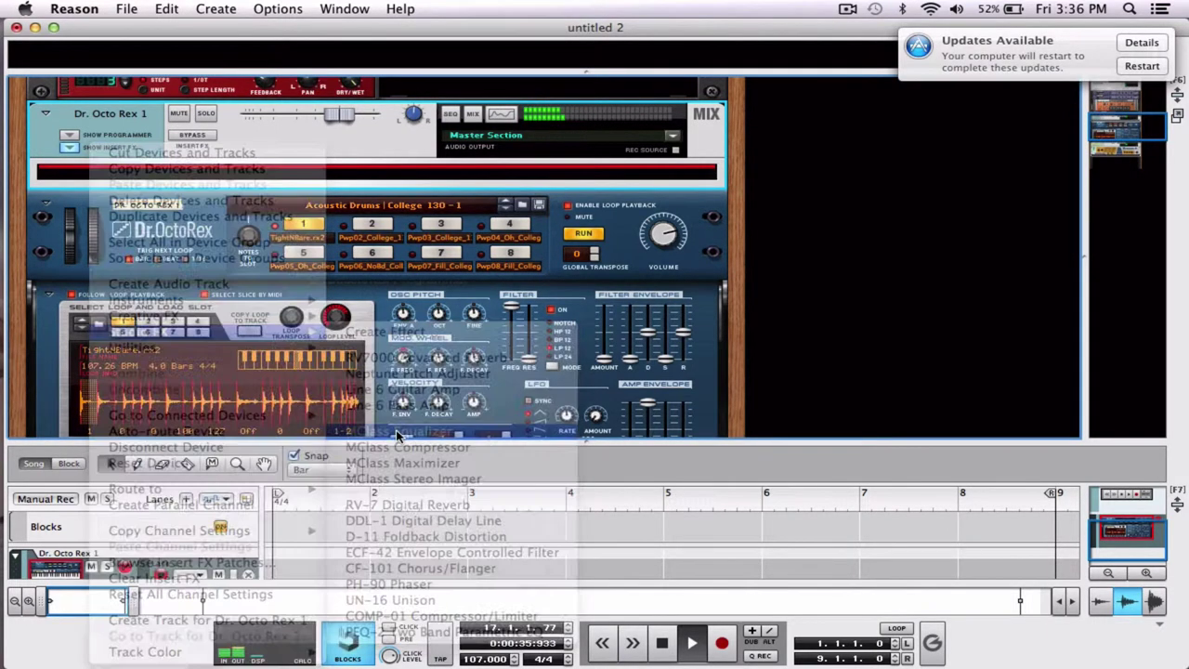
Step: Enable the equalizer's high shelf at 1.7 dB gain and add The Echo after it
click(639, 174)
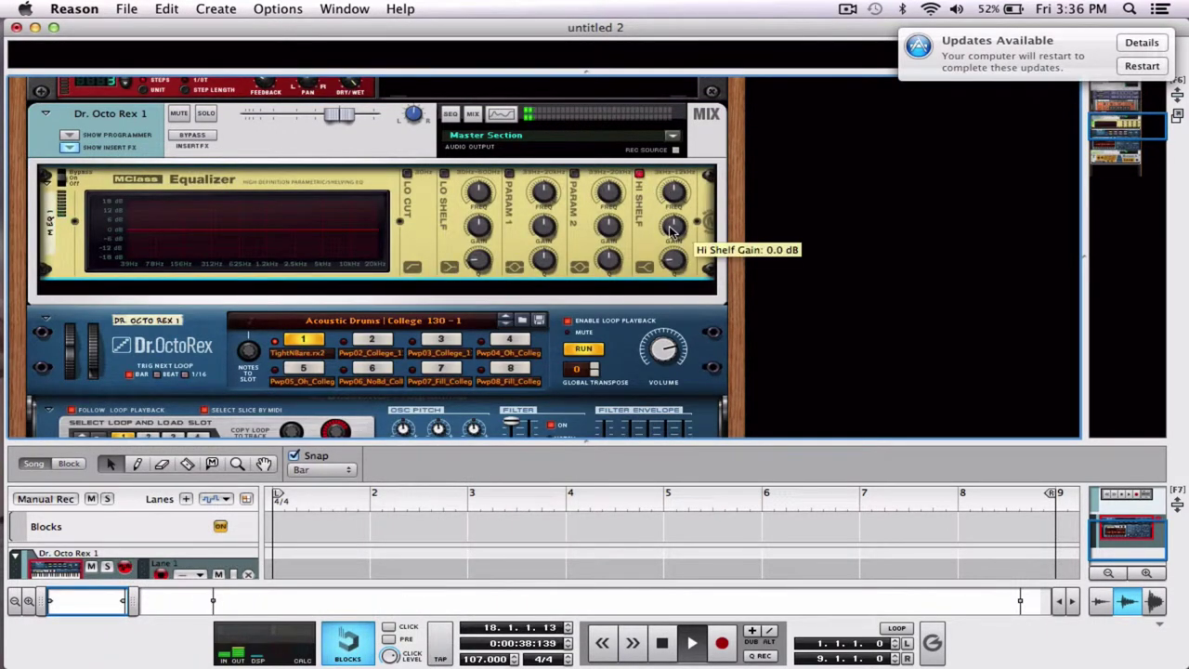
drag(672, 234, 672, 221)
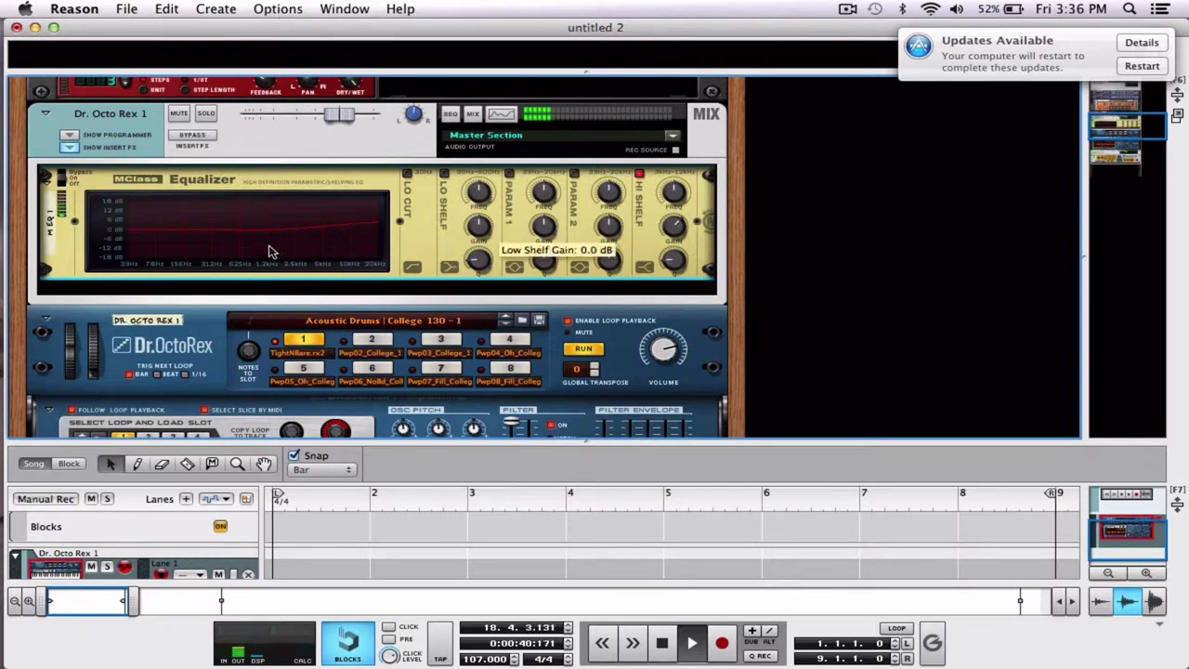
right_click(203, 263)
mouse_move(263, 426)
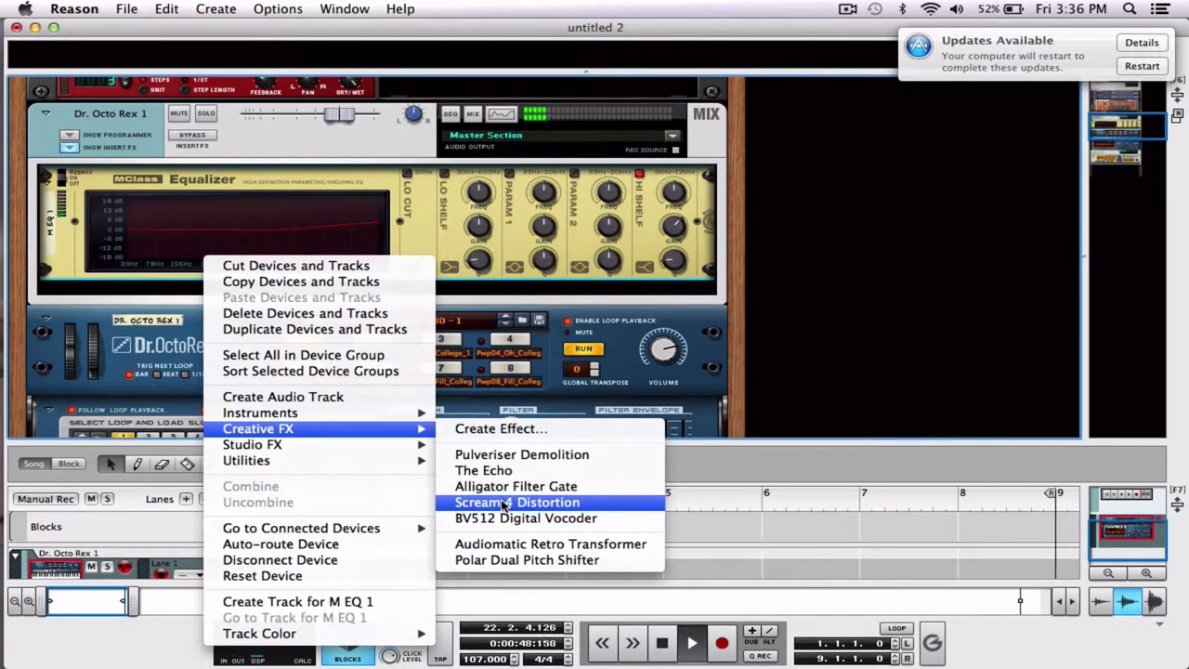
click(501, 477)
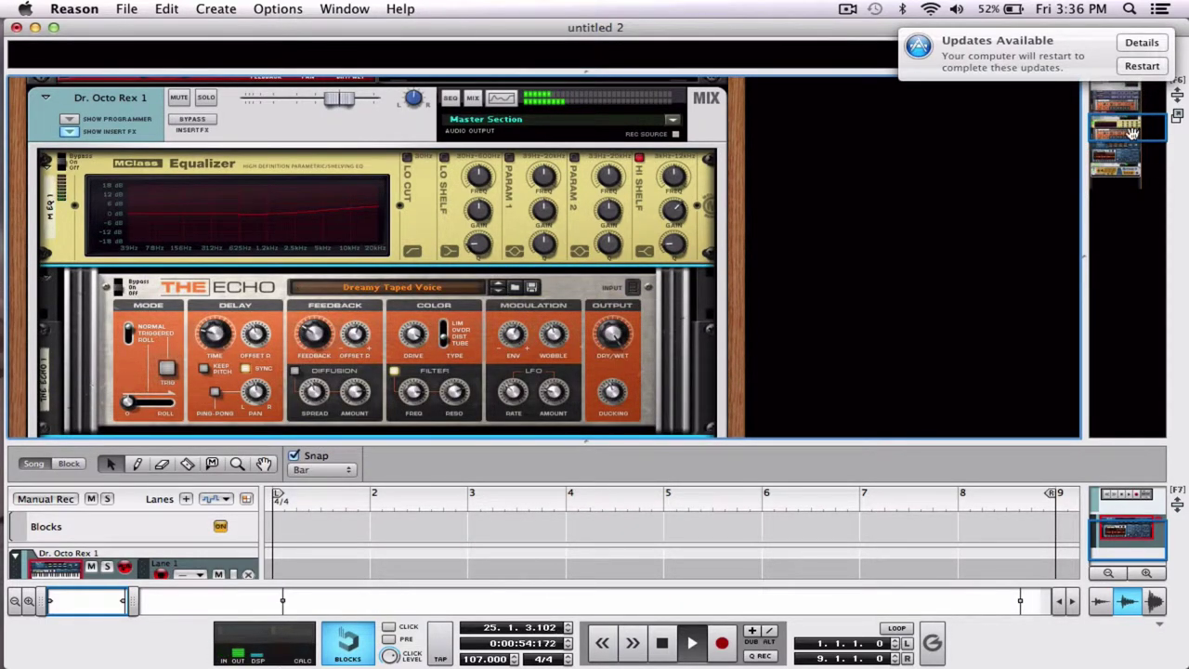
drag(1132, 133, 1131, 144)
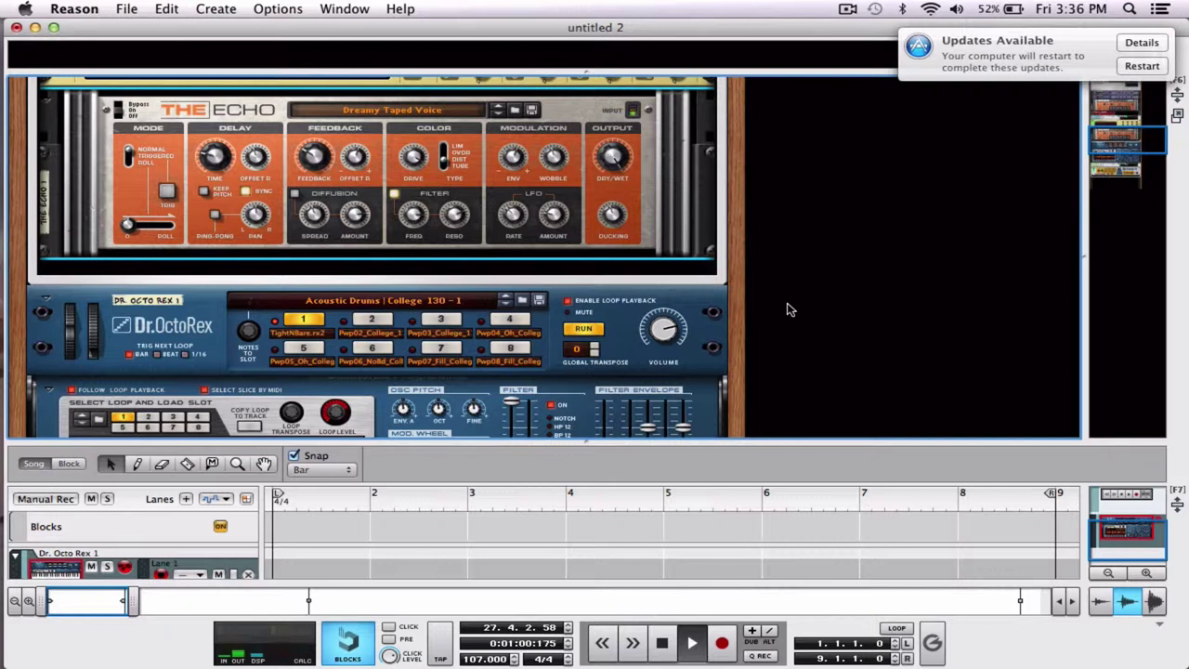
Step: Stop playback and switch to the main mixer view
key(space)
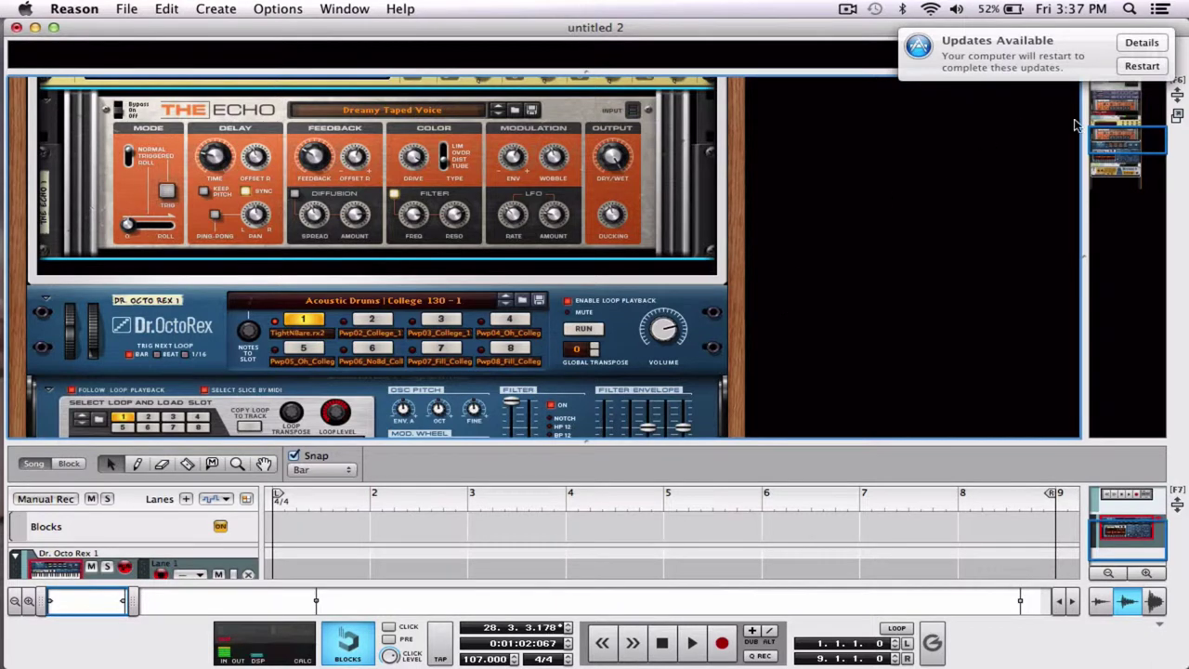
drag(1112, 147, 1108, 159)
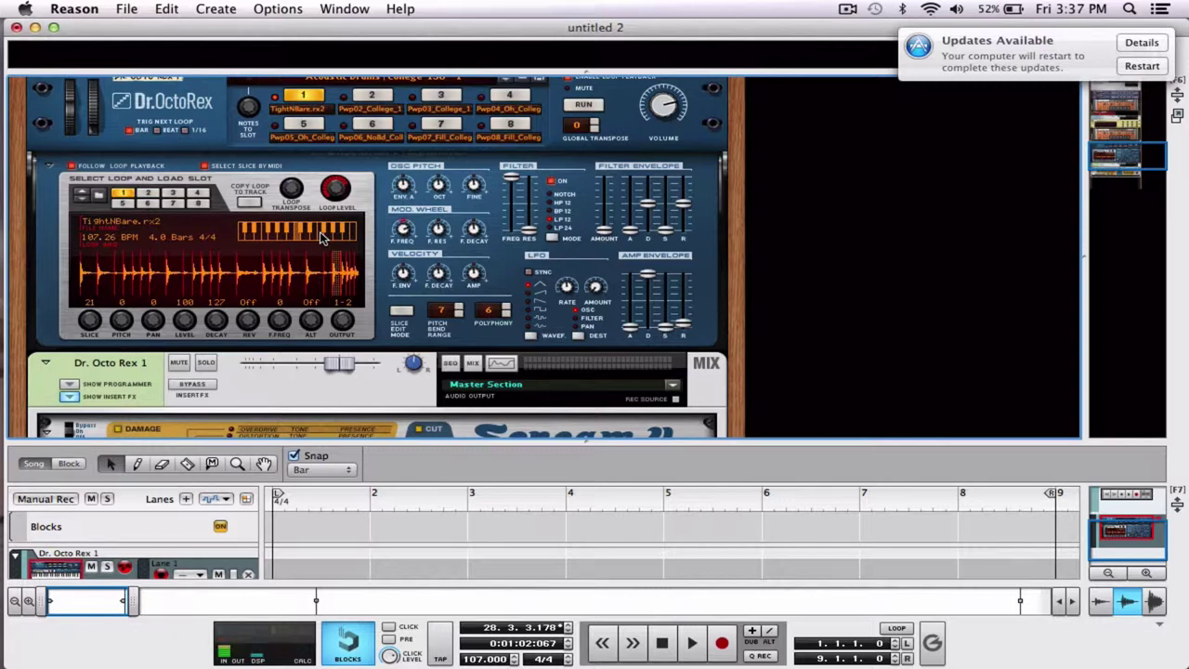
key(F6)
key(F5)
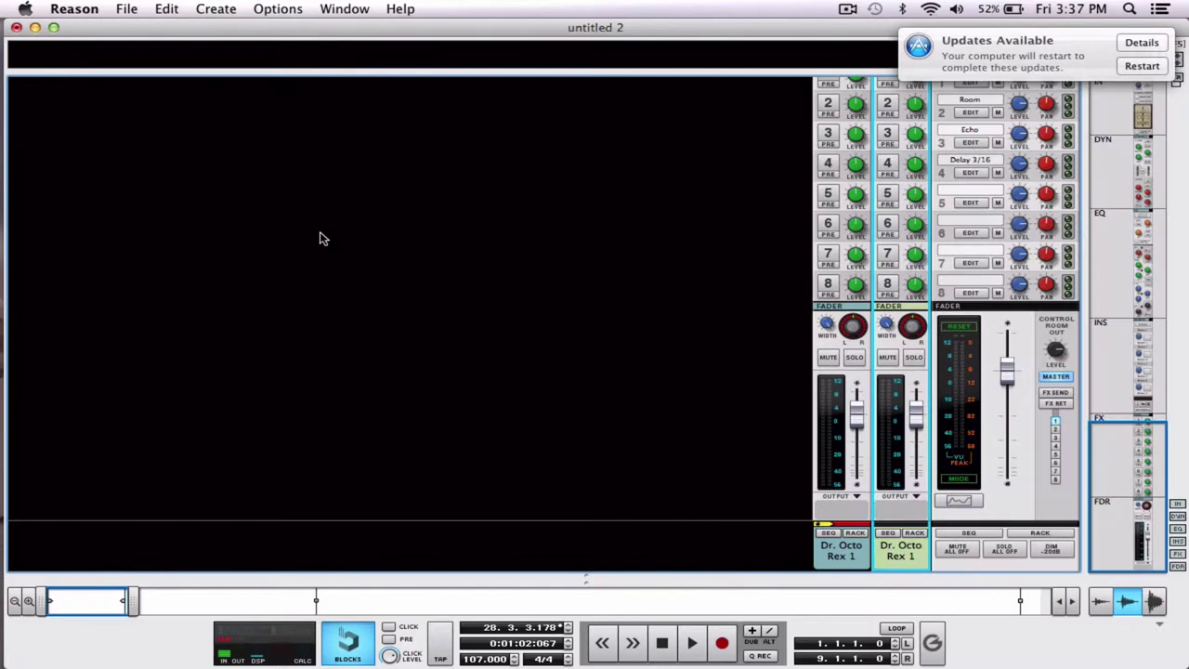
Step: Replay from the start and rebalance both Dr. Octo Rex 1 faders, the first at -11.40 dB
click(663, 643)
click(692, 642)
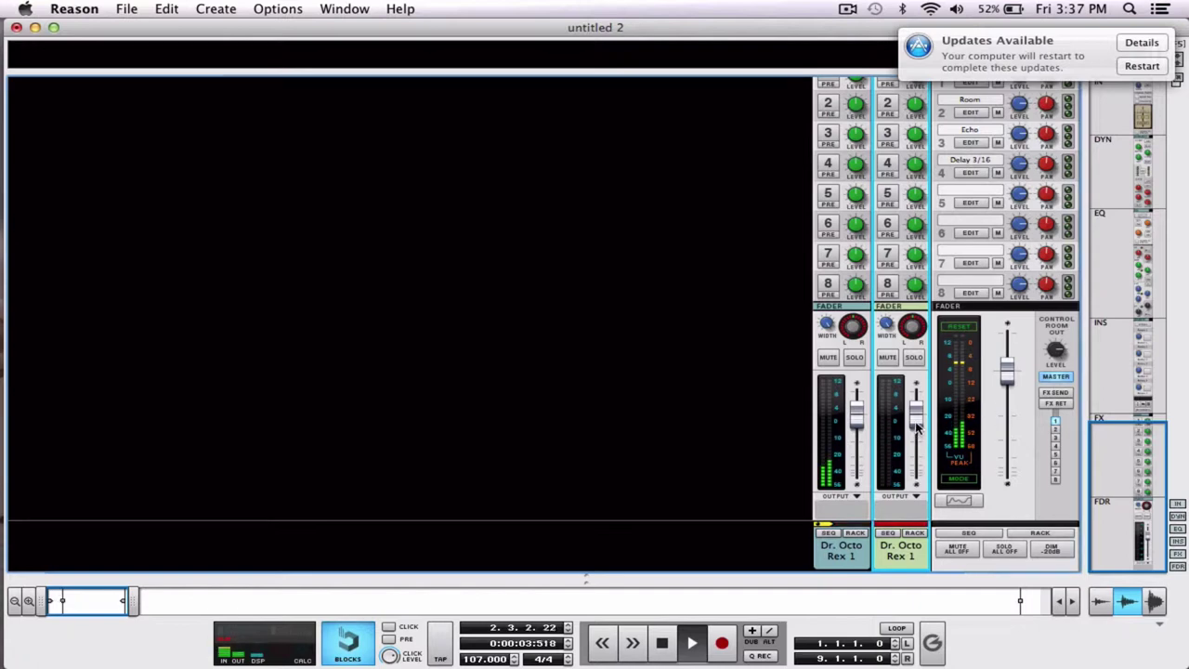
drag(917, 418, 858, 440)
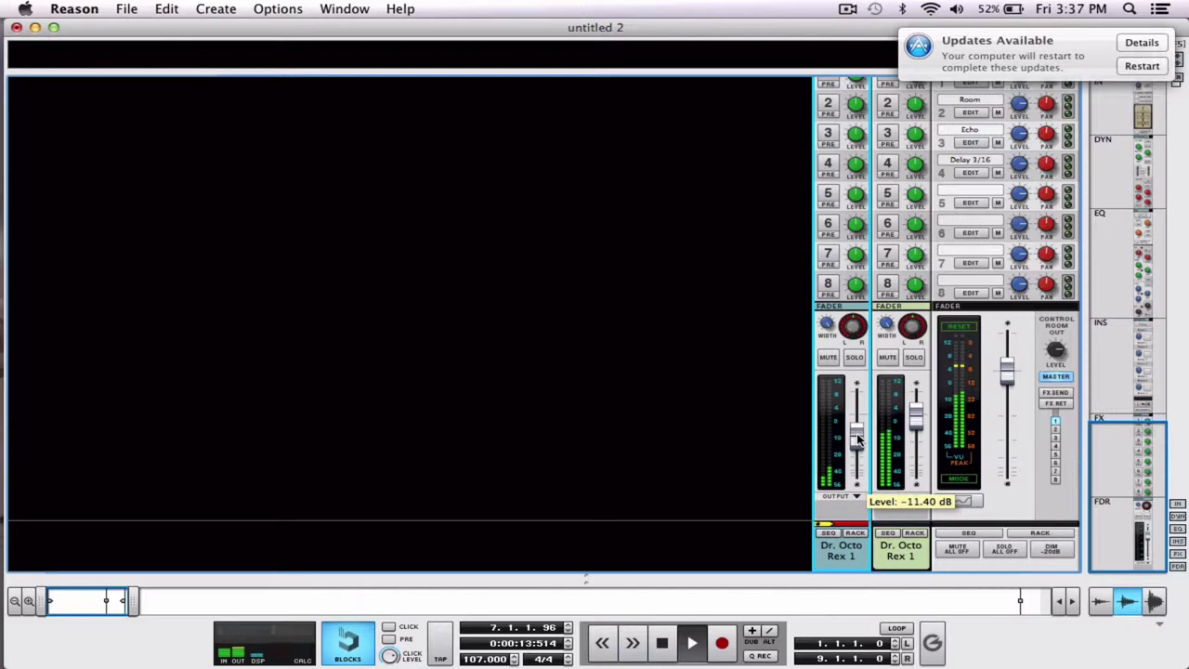
drag(858, 440, 858, 430)
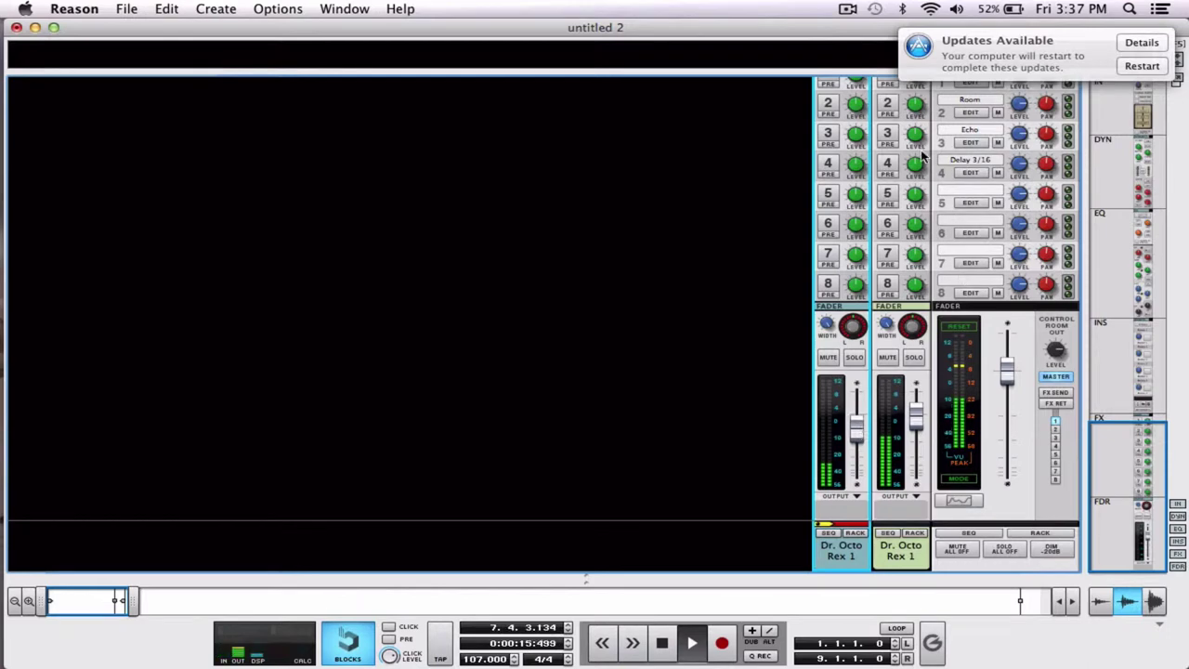
Step: Toggle the second channel's FX2 send on and off, then return to the rack view
click(885, 106)
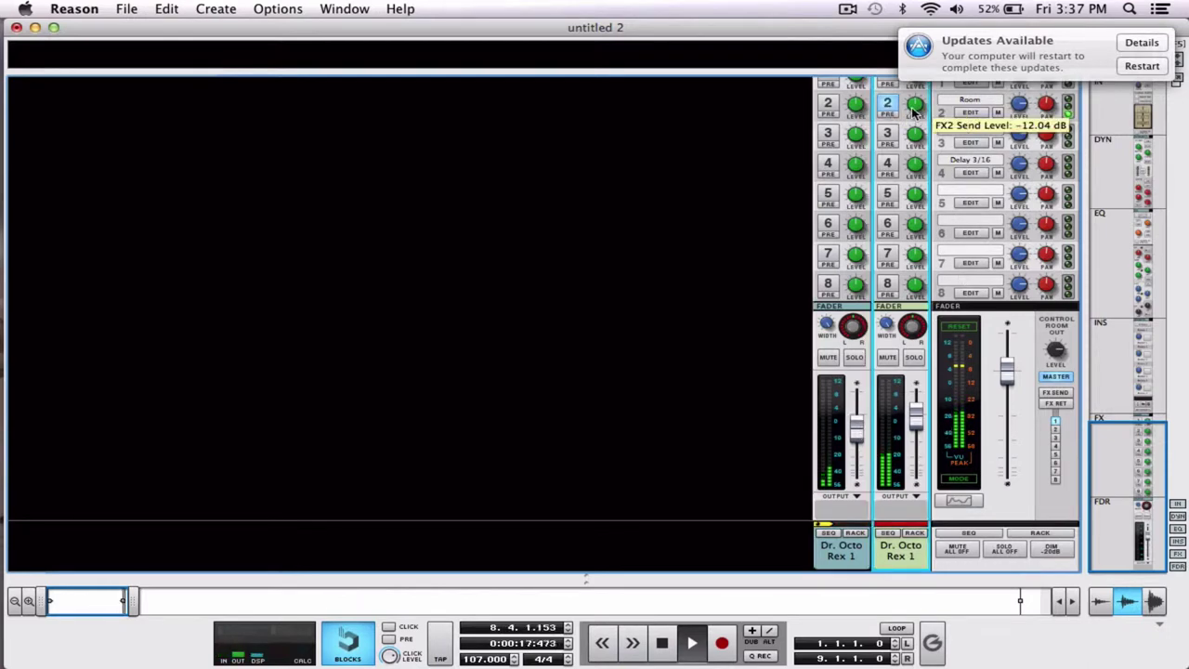
click(886, 104)
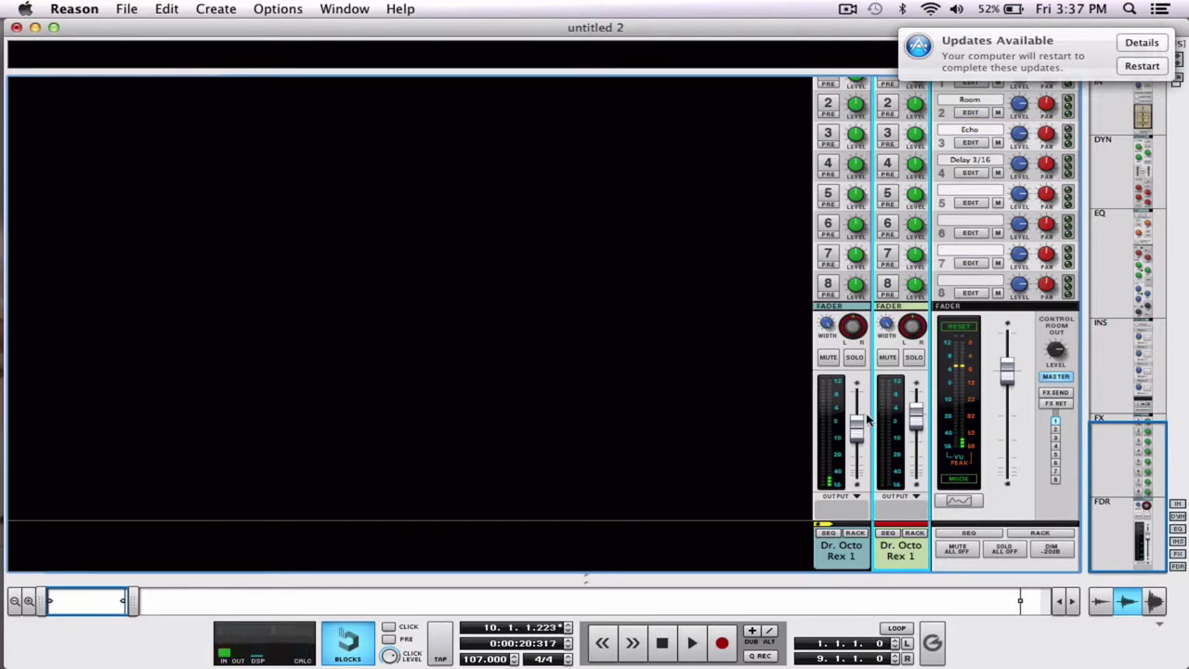
key(F7)
key(F7)
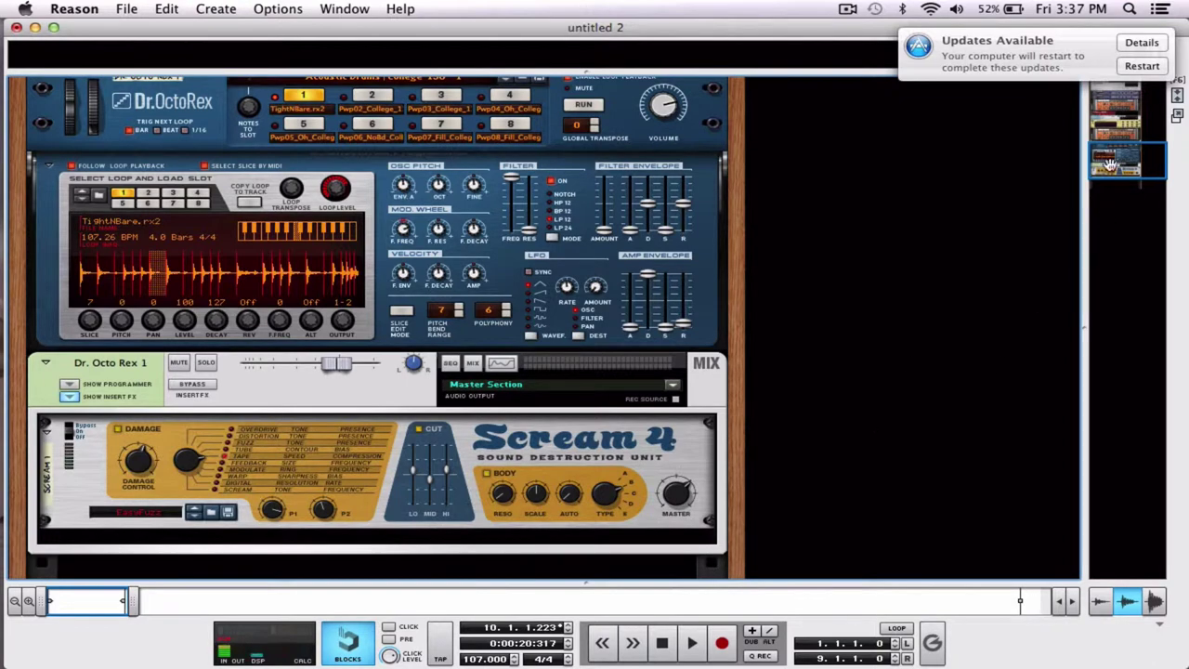
Step: Flip the rack to the rear and add Spider Audio 1 beneath The Echo
drag(1109, 165, 1107, 139)
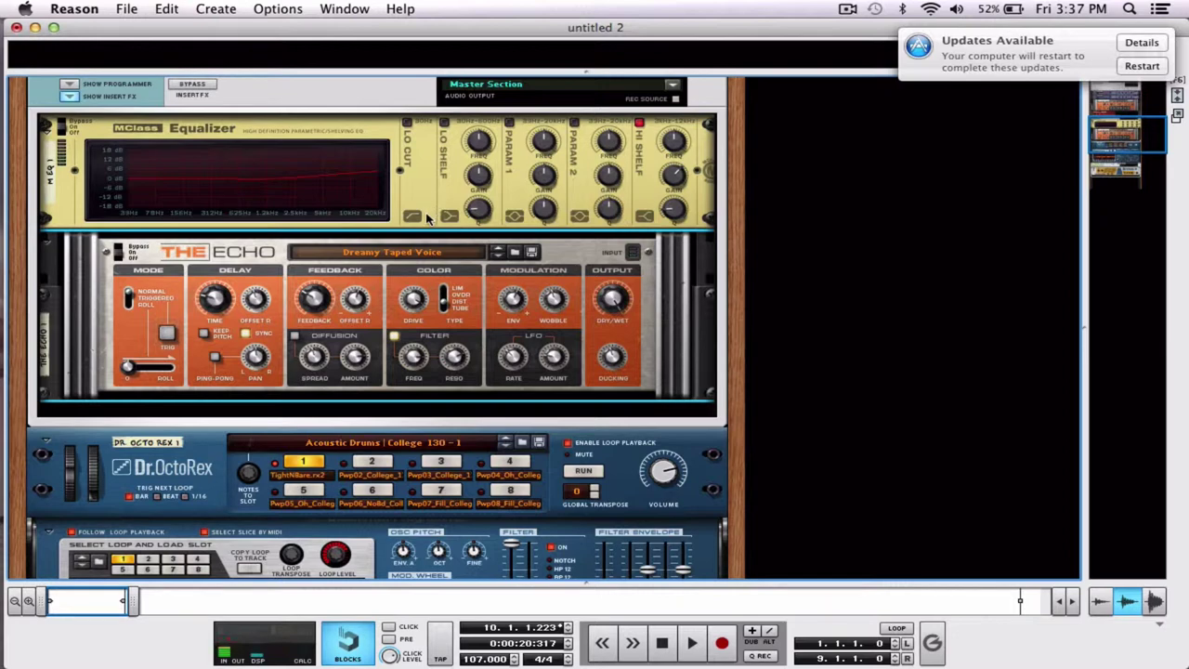
key(Tab)
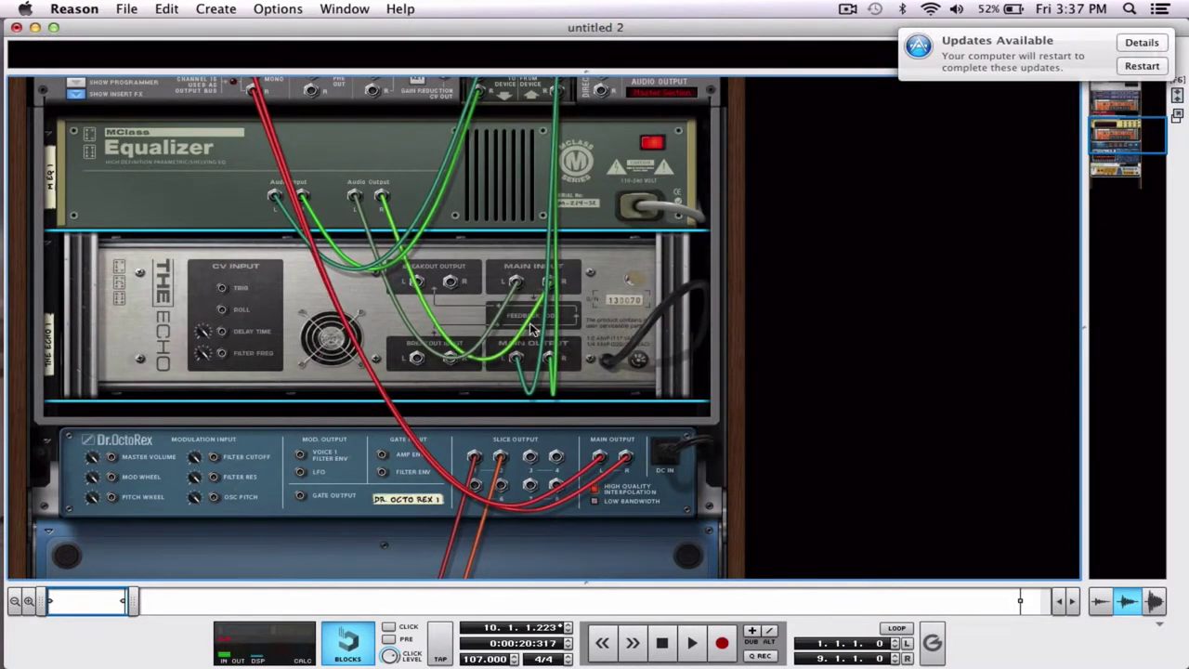
click(215, 412)
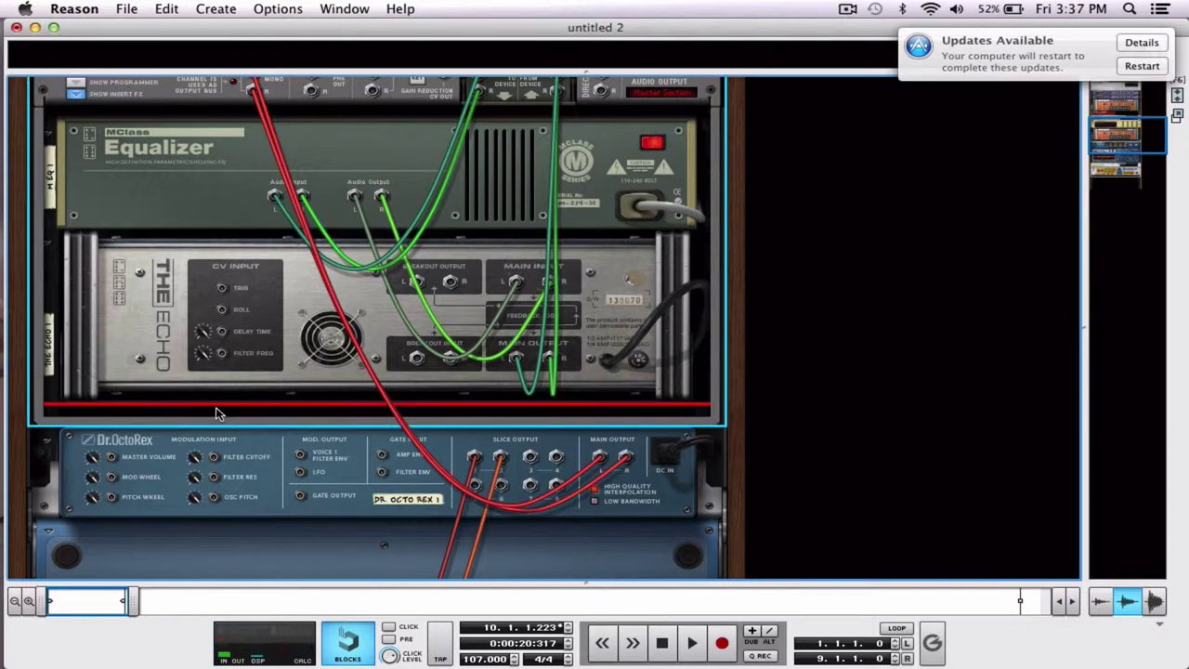
right_click(216, 411)
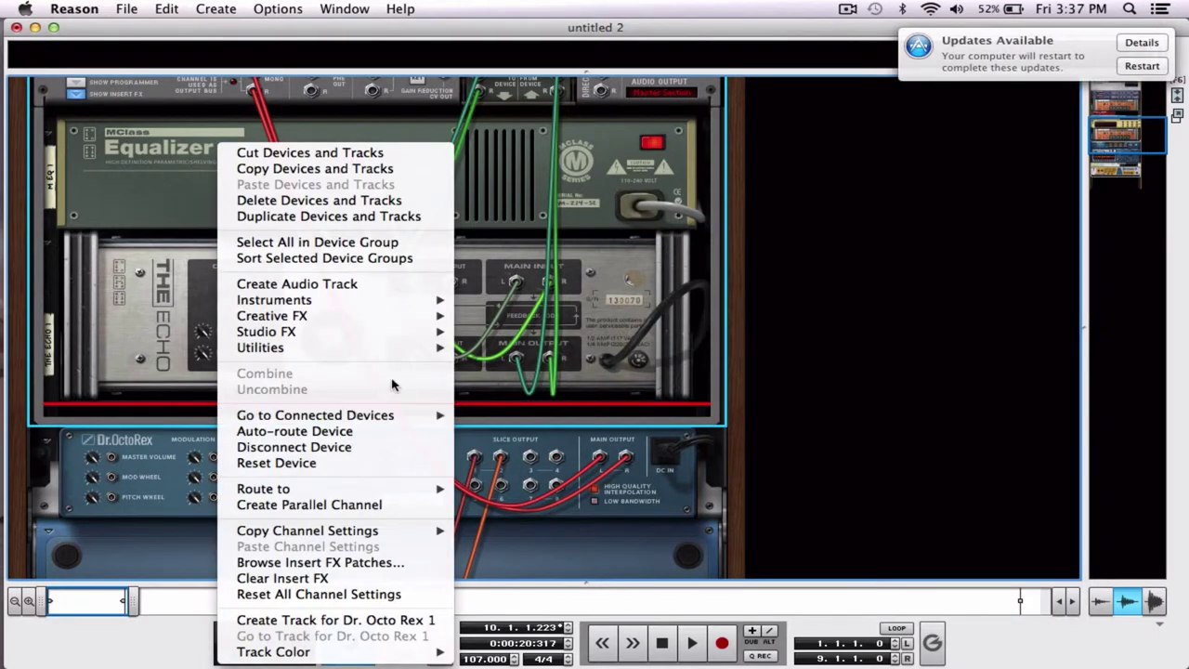
mouse_move(372, 351)
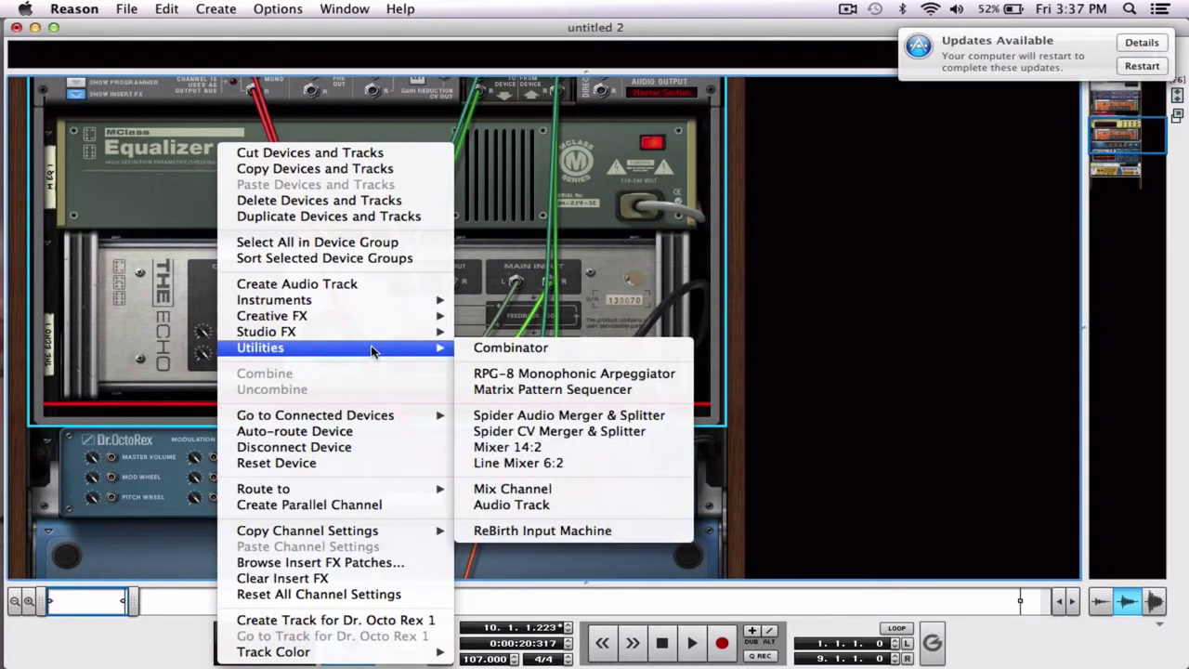
click(542, 423)
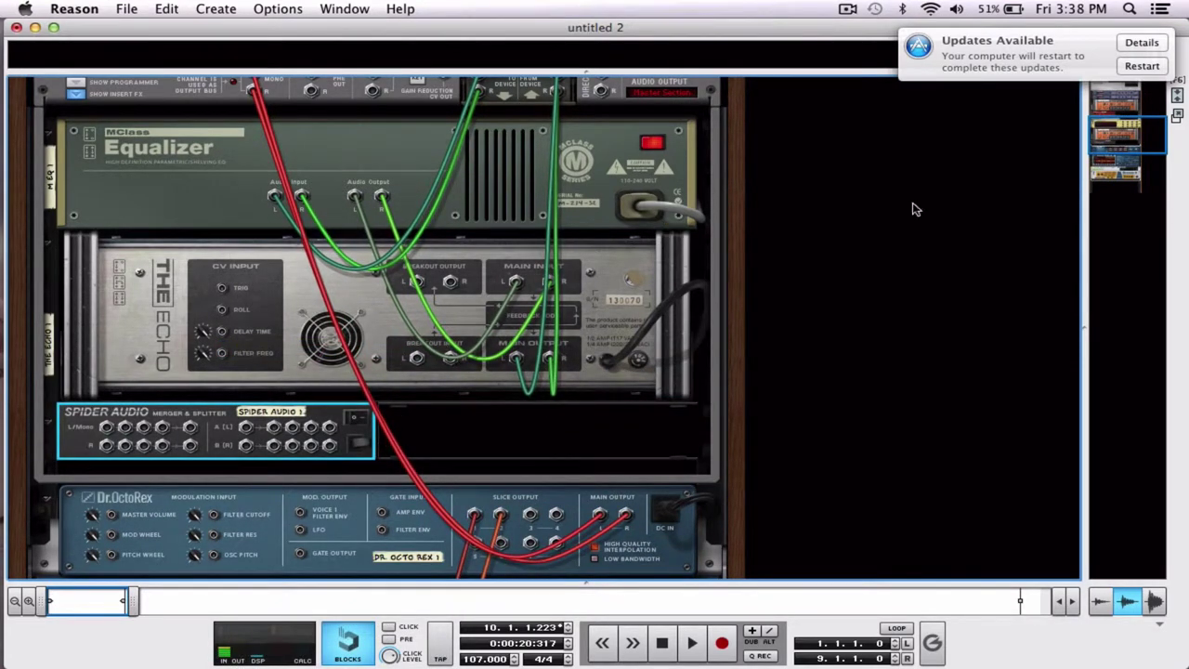
Step: Patch the channel's left and right cables into Spider Audio's A(L) and B(R) inputs
drag(1159, 150, 1150, 142)
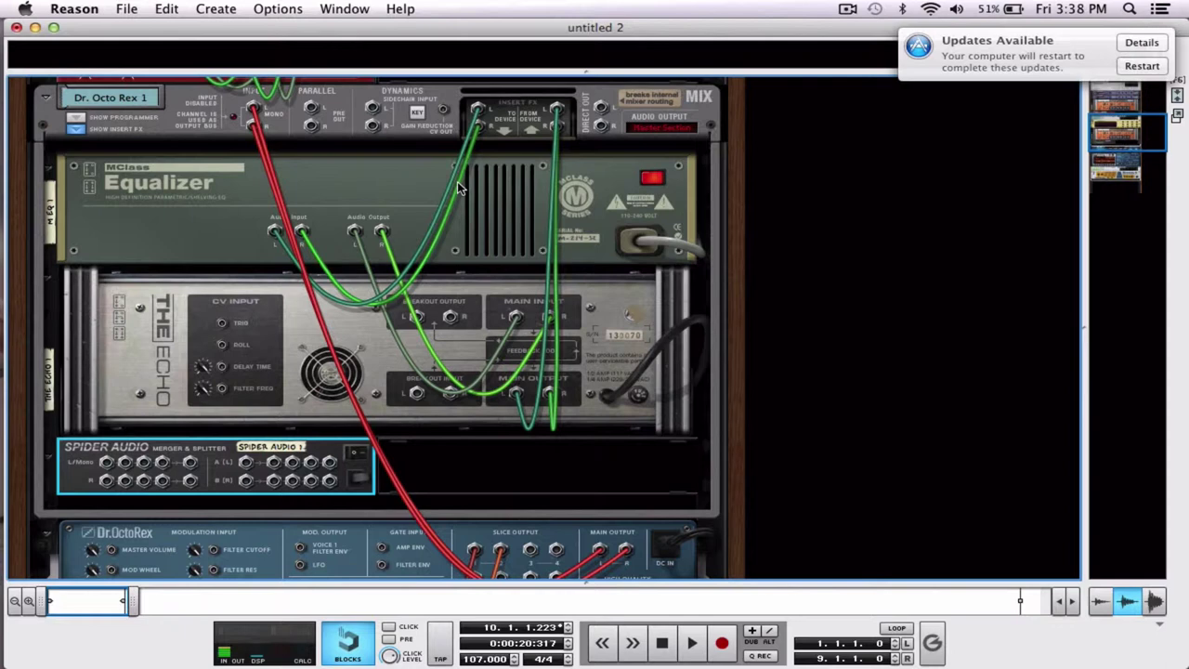
drag(249, 115, 246, 461)
mouse_move(257, 119)
mouse_down()
mouse_move(264, 469)
mouse_move(249, 488)
mouse_move(277, 511)
mouse_move(265, 130)
mouse_move(254, 109)
mouse_up()
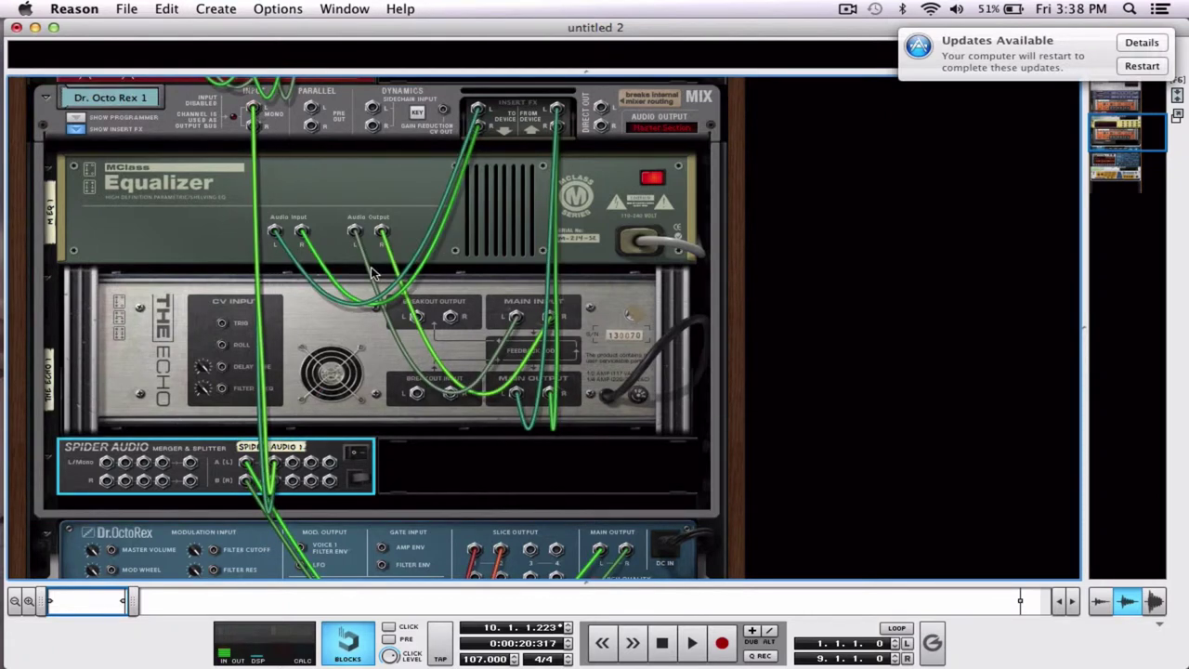
Step: Add a Mix Channel fed by Spider Audio's split outputs, then face the rack front and rewind
click(167, 8)
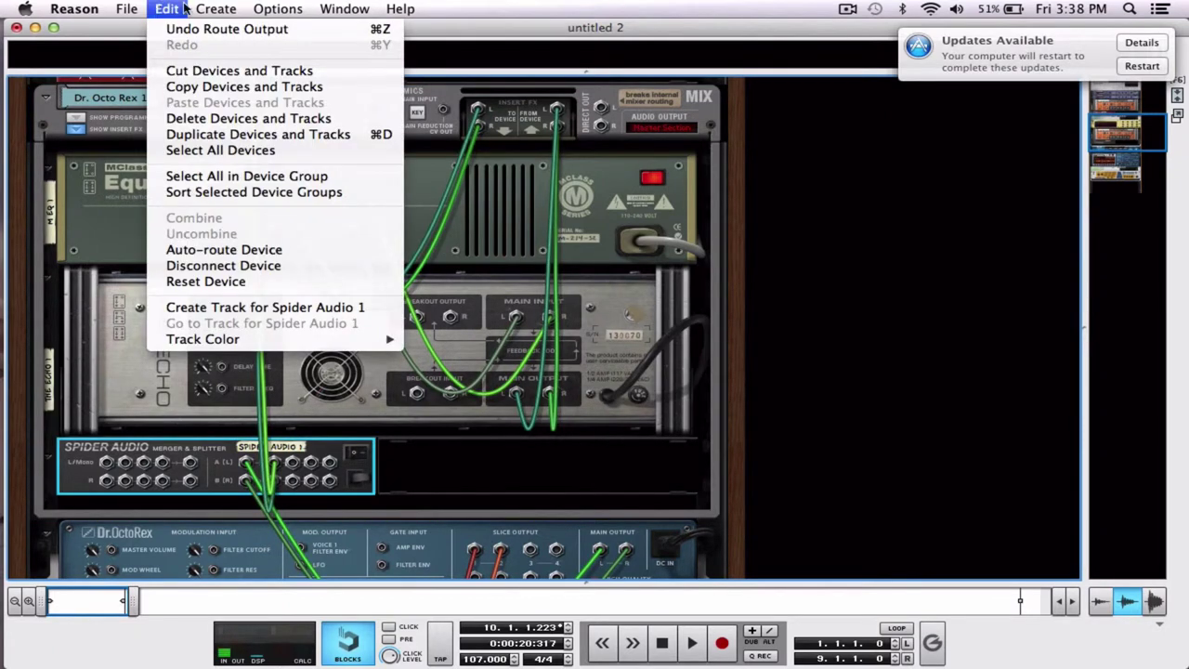
mouse_move(218, 8)
mouse_move(366, 134)
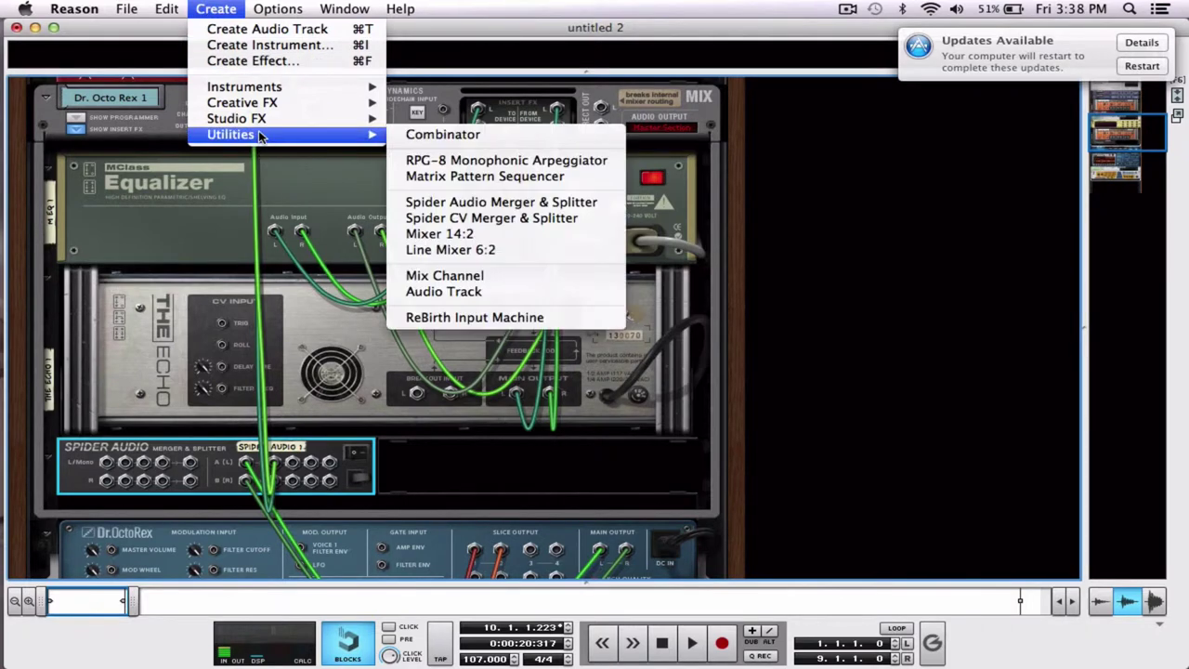
click(485, 274)
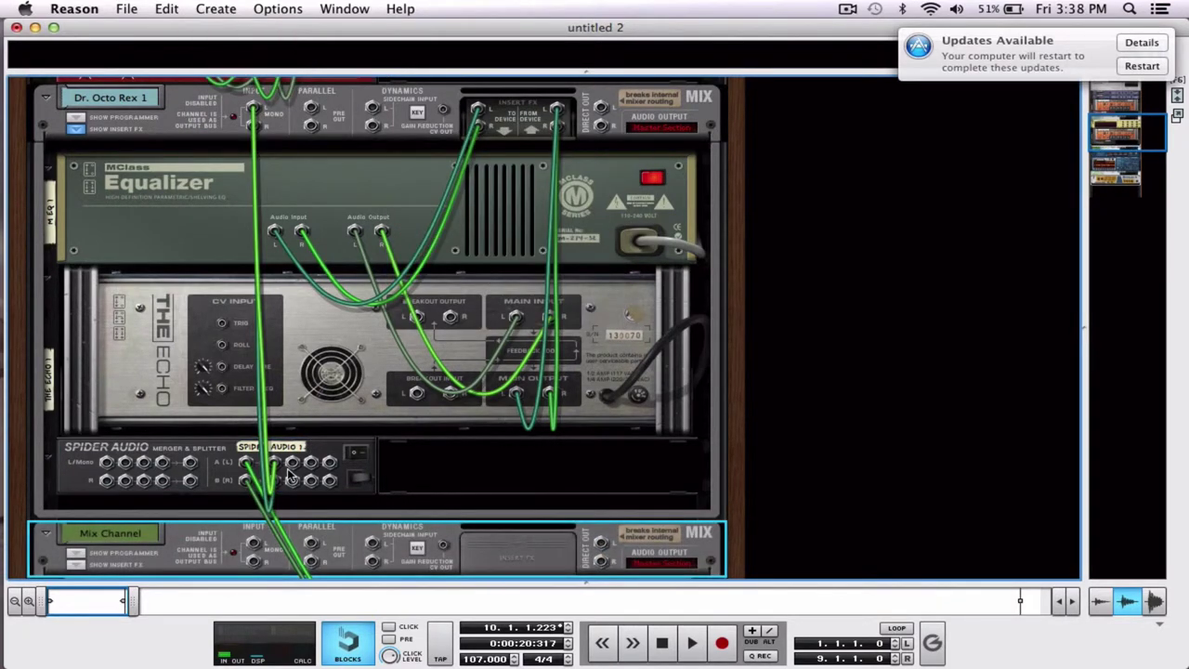
drag(290, 474, 256, 548)
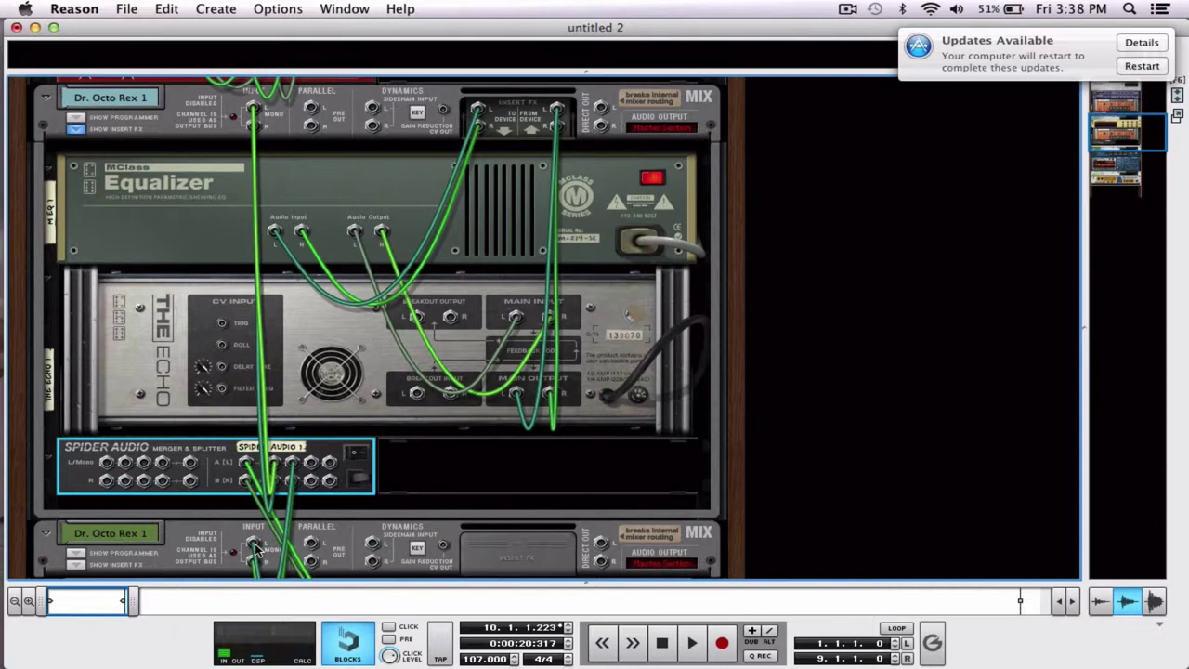
key(Tab)
click(663, 643)
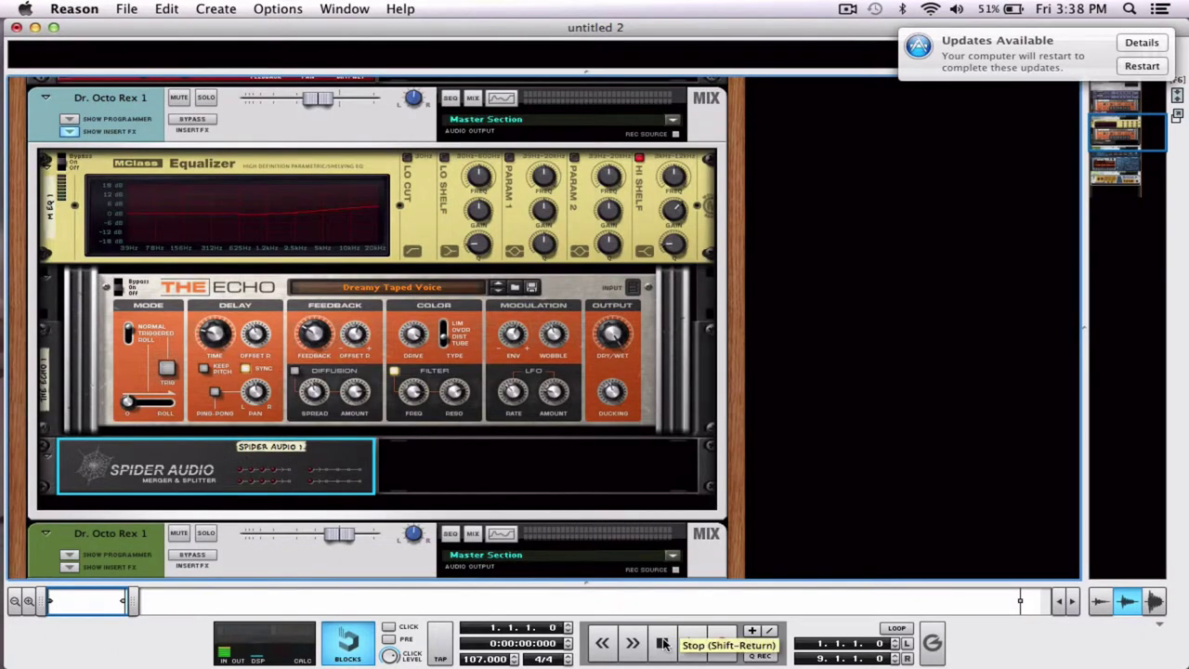
Step: While the loop plays, lower the first Dr. Octo Rex channel to about -9.8 dB in the mixer
key(space)
key(F7)
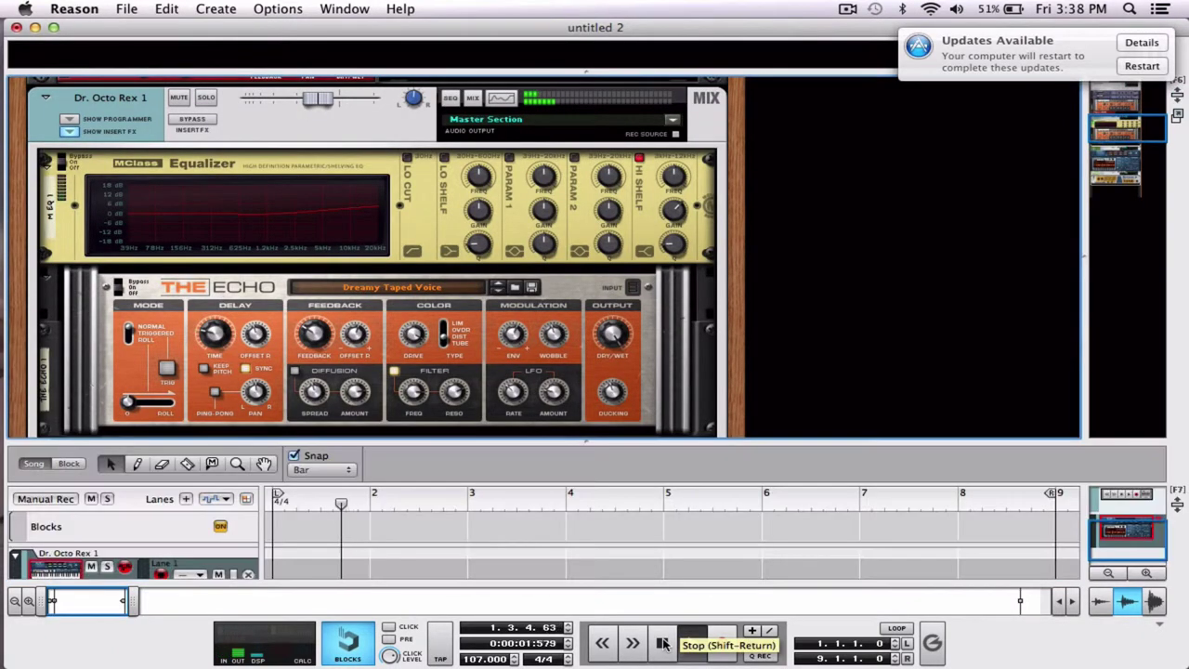
key(F5)
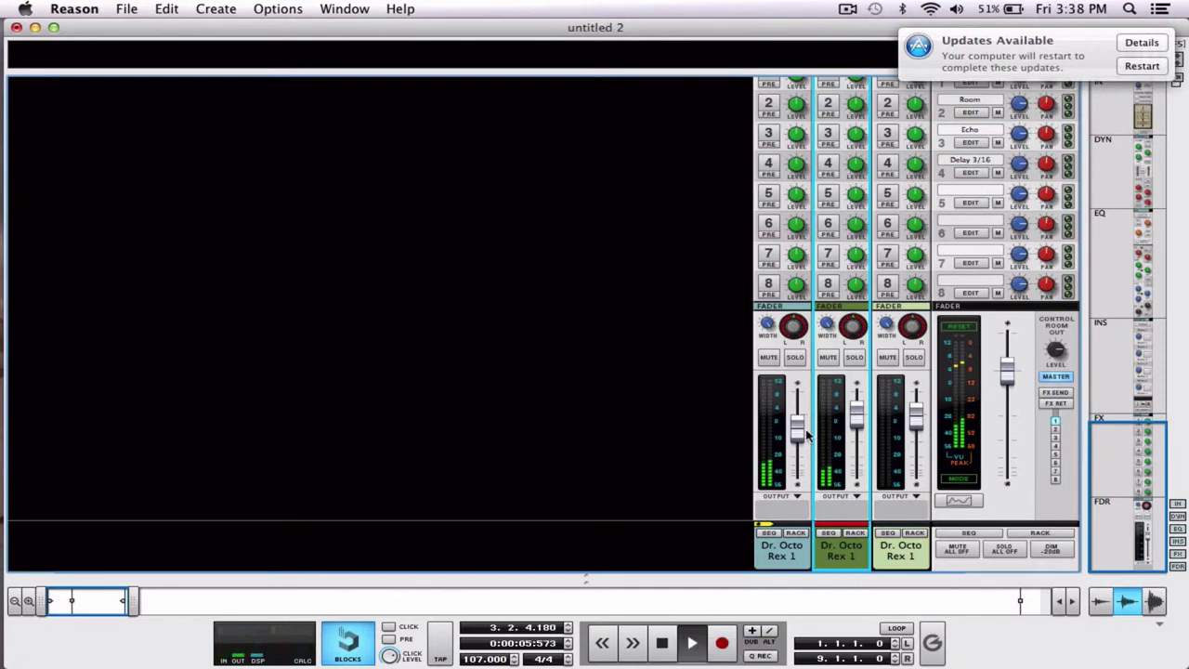
drag(797, 428, 800, 440)
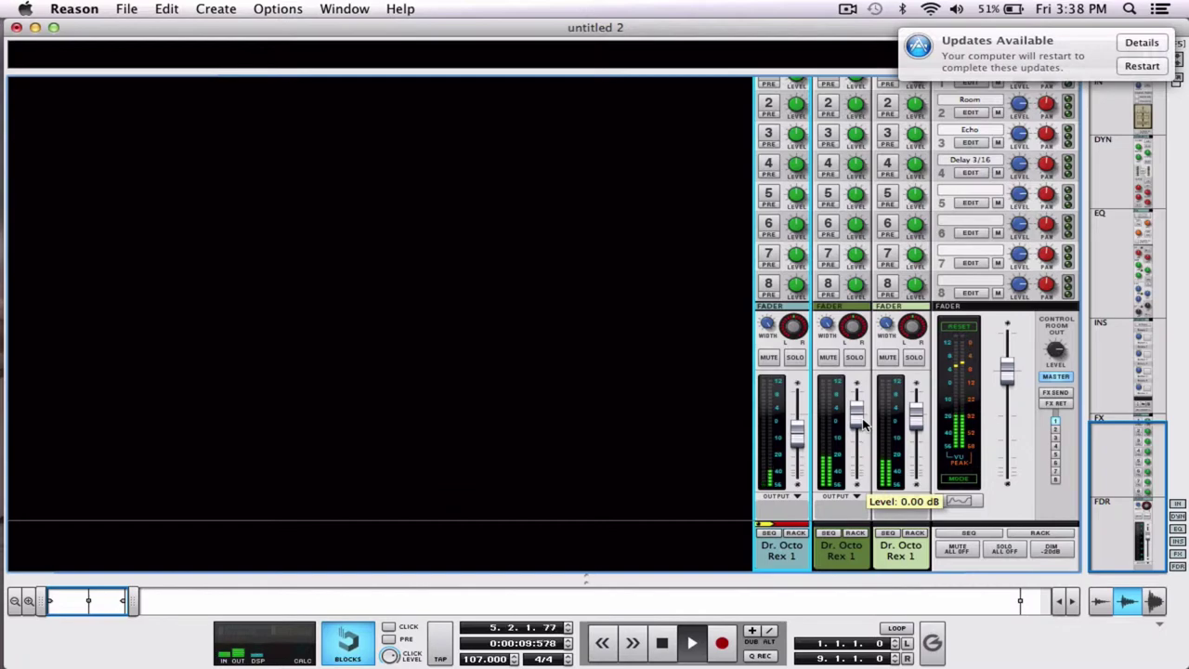
key(F6)
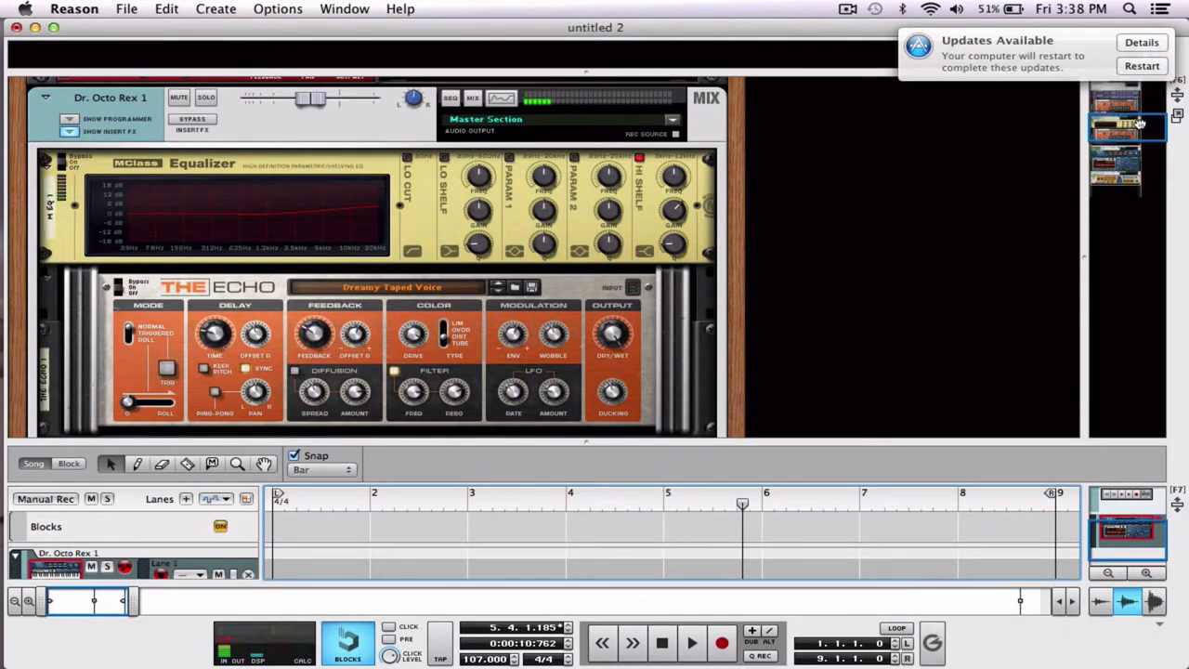
Step: Select the Dr. Octo Rex 1 mix channel and expand its insert effects area
click(1124, 151)
scroll(270, 267, up, 2)
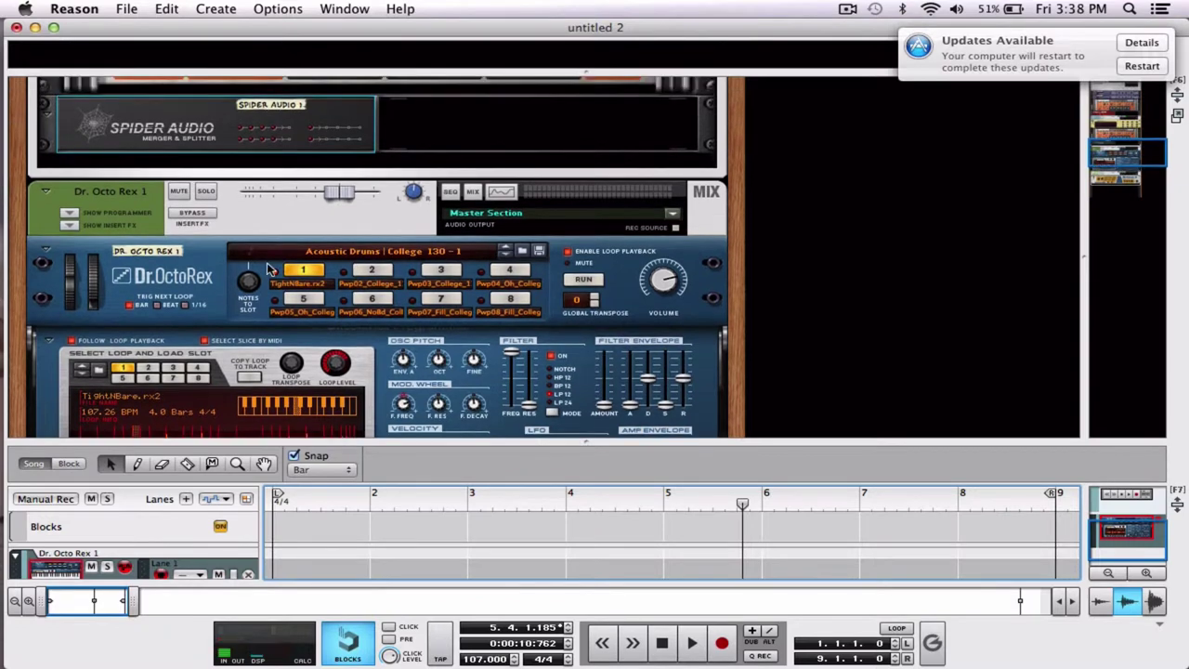
click(81, 237)
click(68, 225)
Step: Insert an MClass Compressor into the channel and replay the loop from the start
right_click(74, 249)
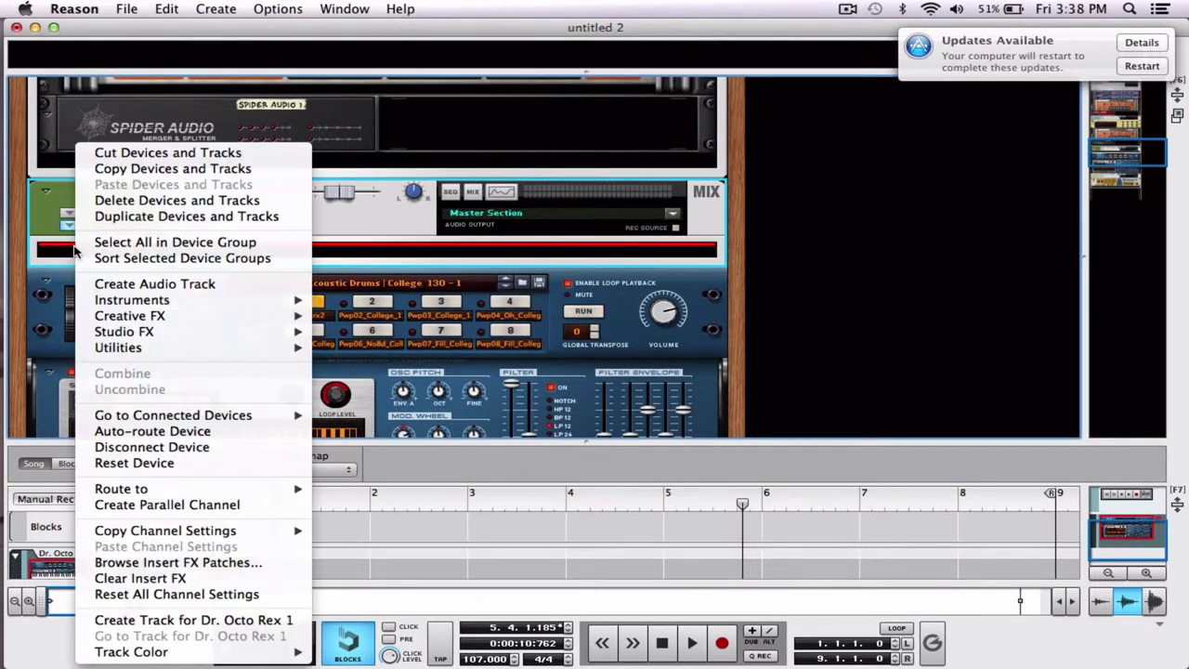
mouse_move(154, 319)
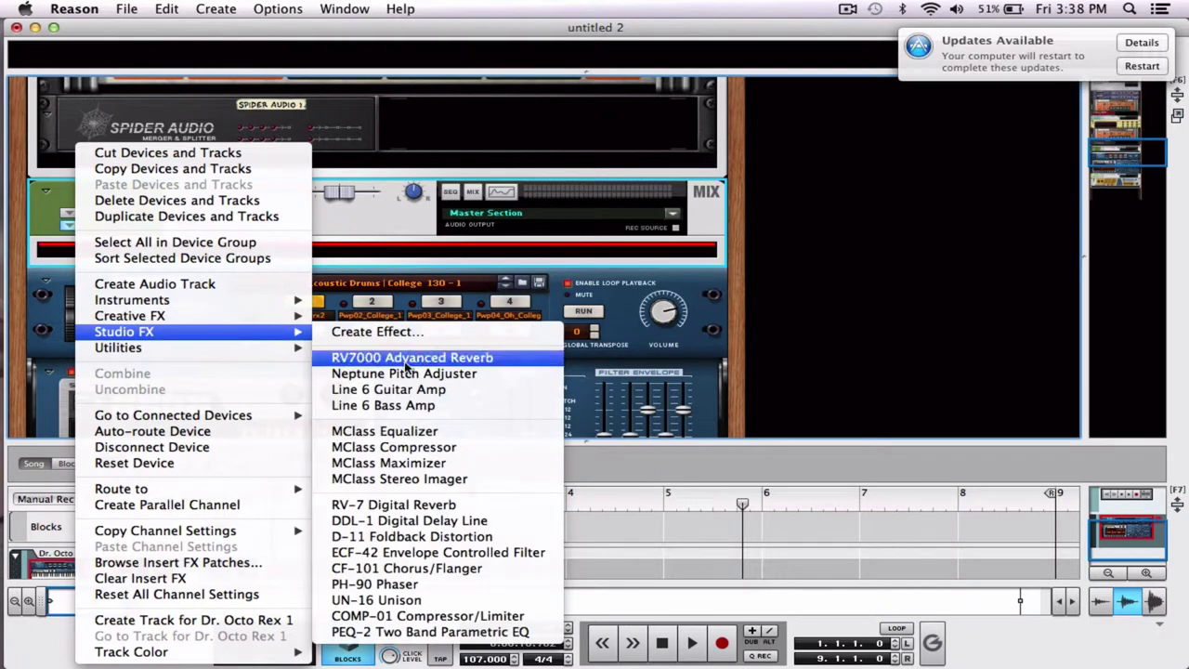
click(441, 454)
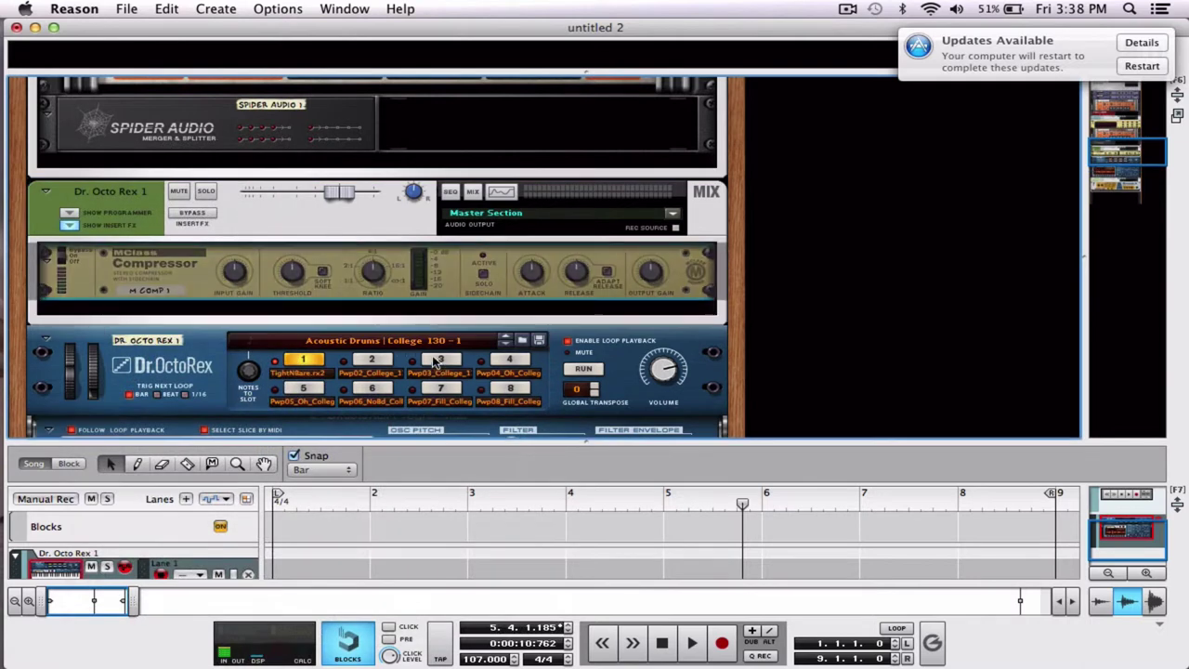
click(661, 643)
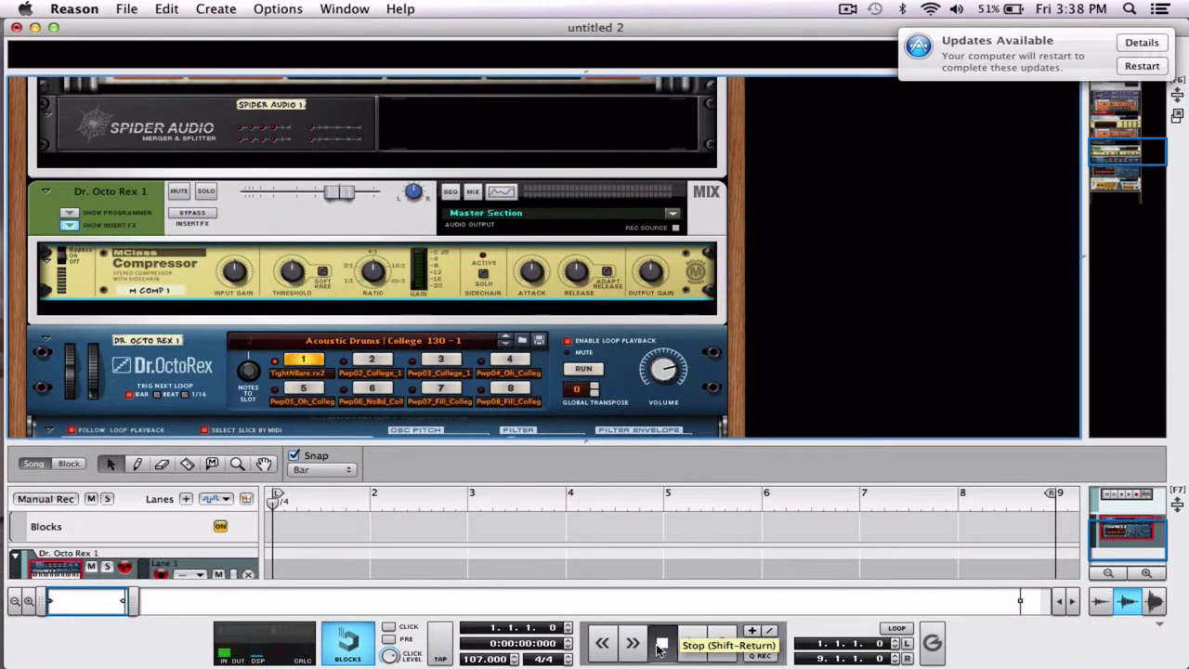
click(692, 642)
Step: Turn M Comp 1's output gain to about 1 dB and its threshold to about -15 dB
drag(643, 282, 644, 276)
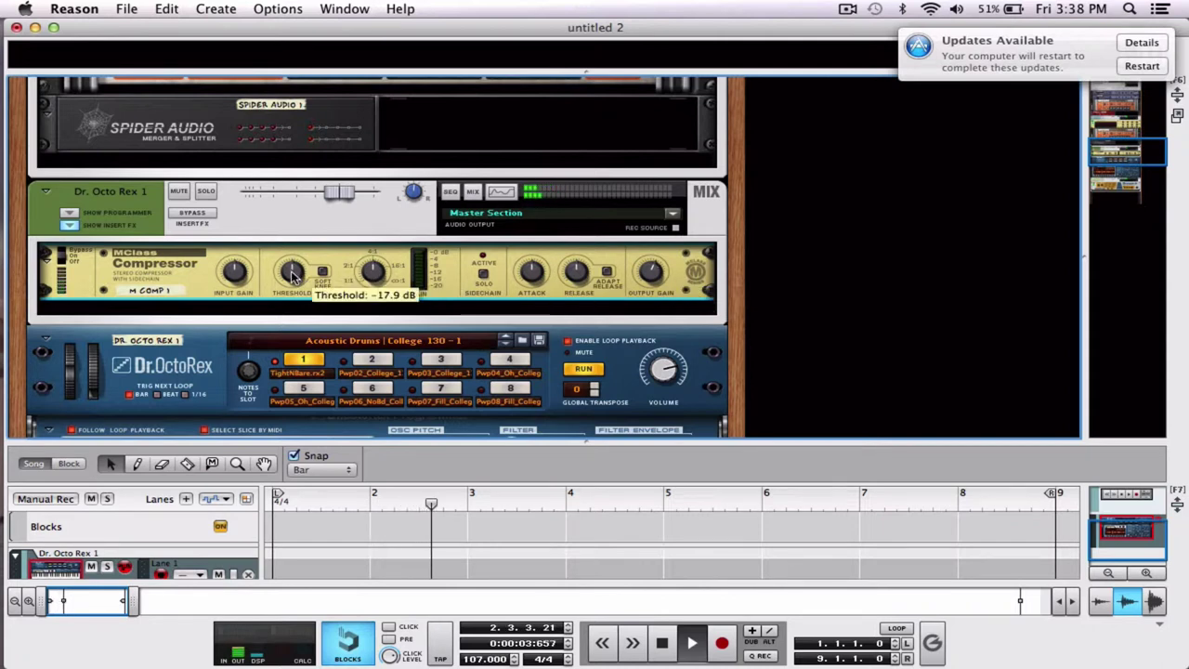
drag(292, 277, 236, 271)
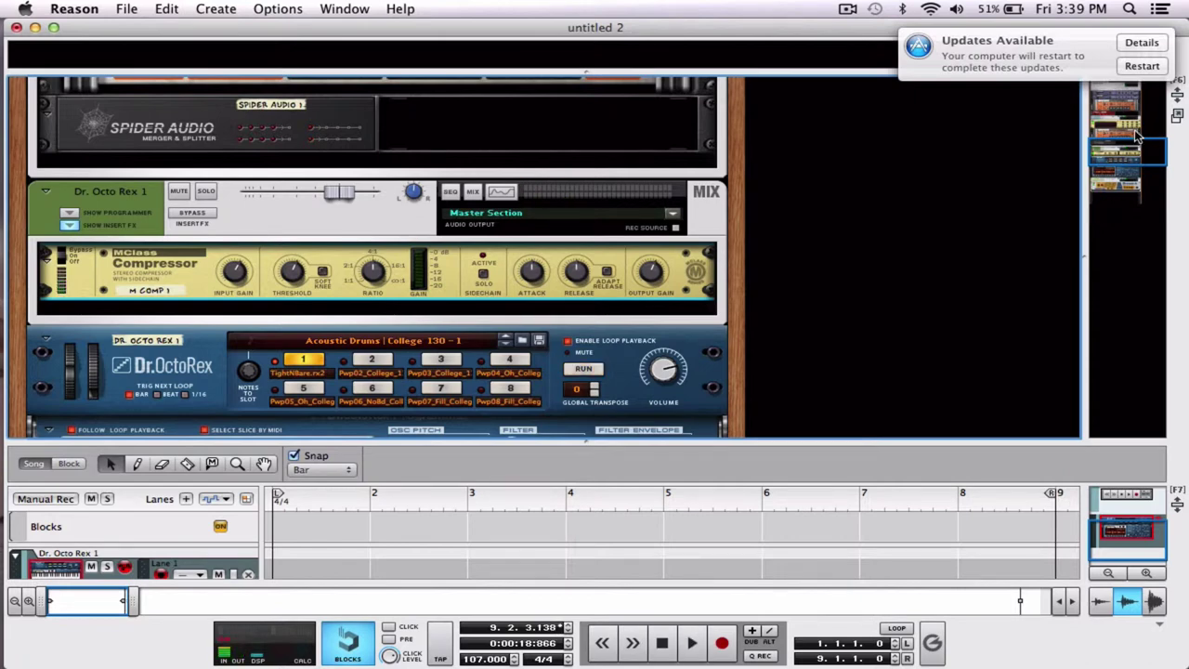
Step: Check the rack's rear cabling, then stop playback and reset the song position to 1.1.1
mouse_move(1142, 151)
mouse_down()
mouse_move(1142, 197)
mouse_move(1147, 173)
mouse_up()
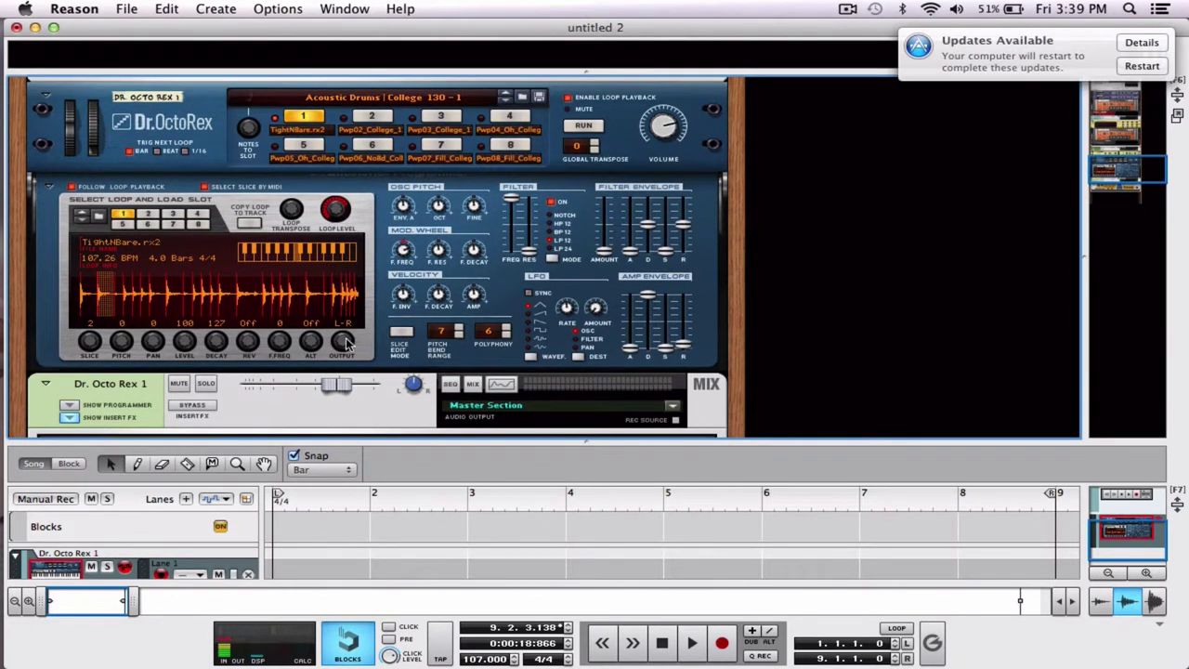
key(Tab)
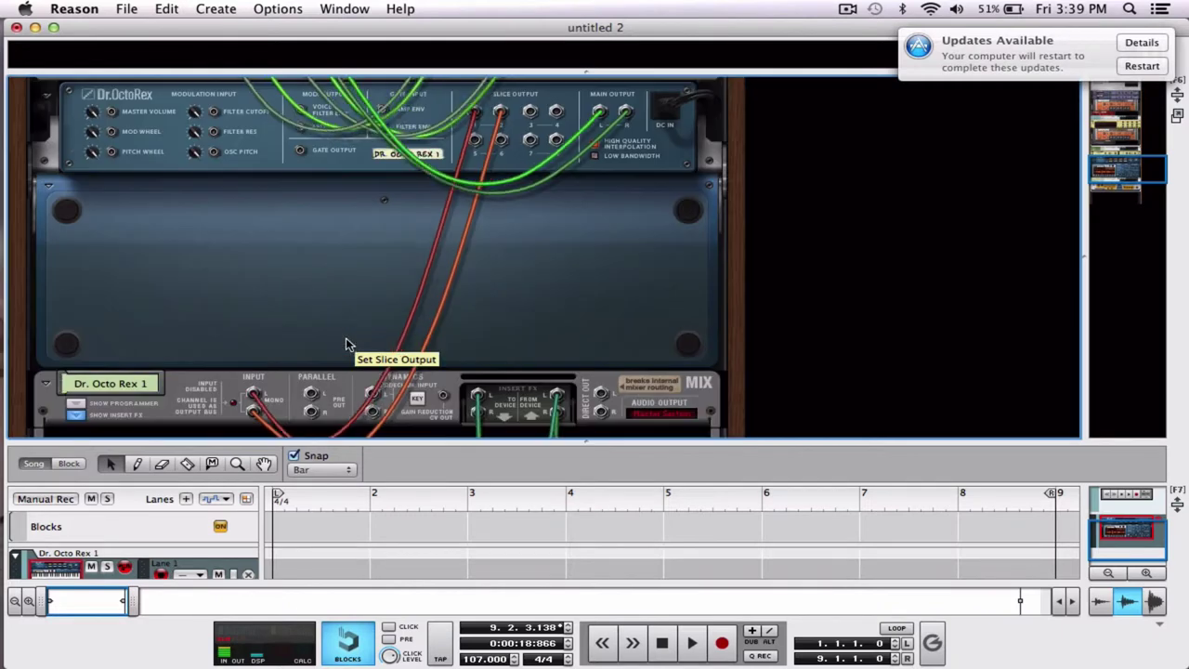
key(Tab)
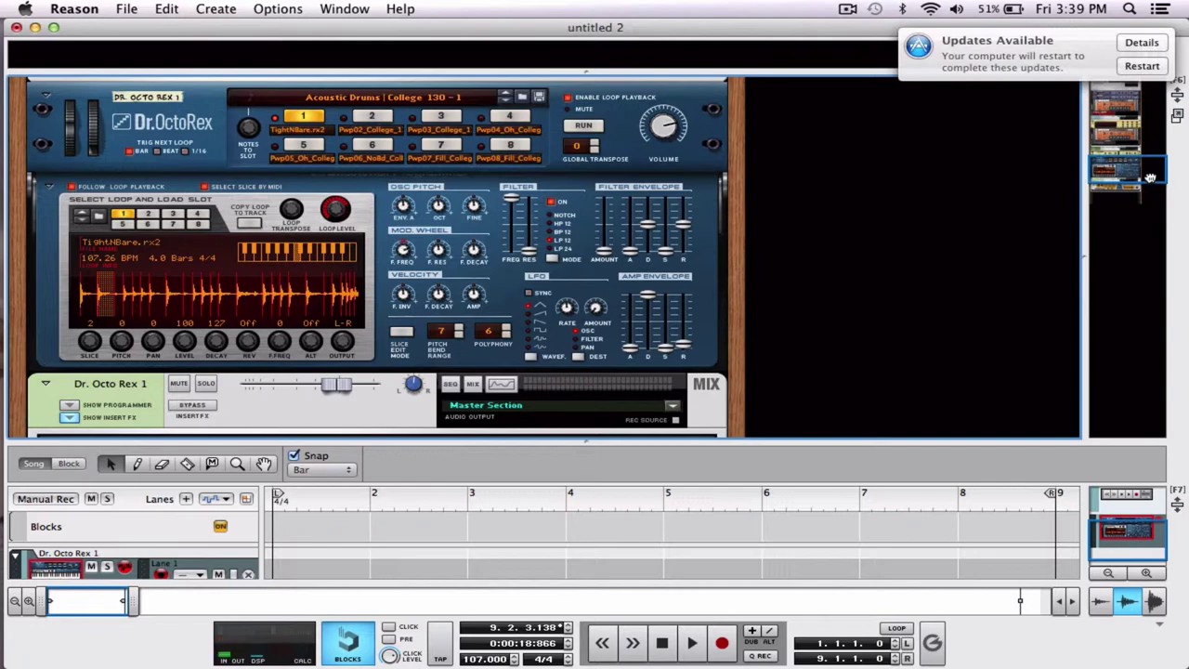
mouse_move(1150, 177)
mouse_down()
mouse_move(1151, 134)
mouse_move(1149, 163)
mouse_up()
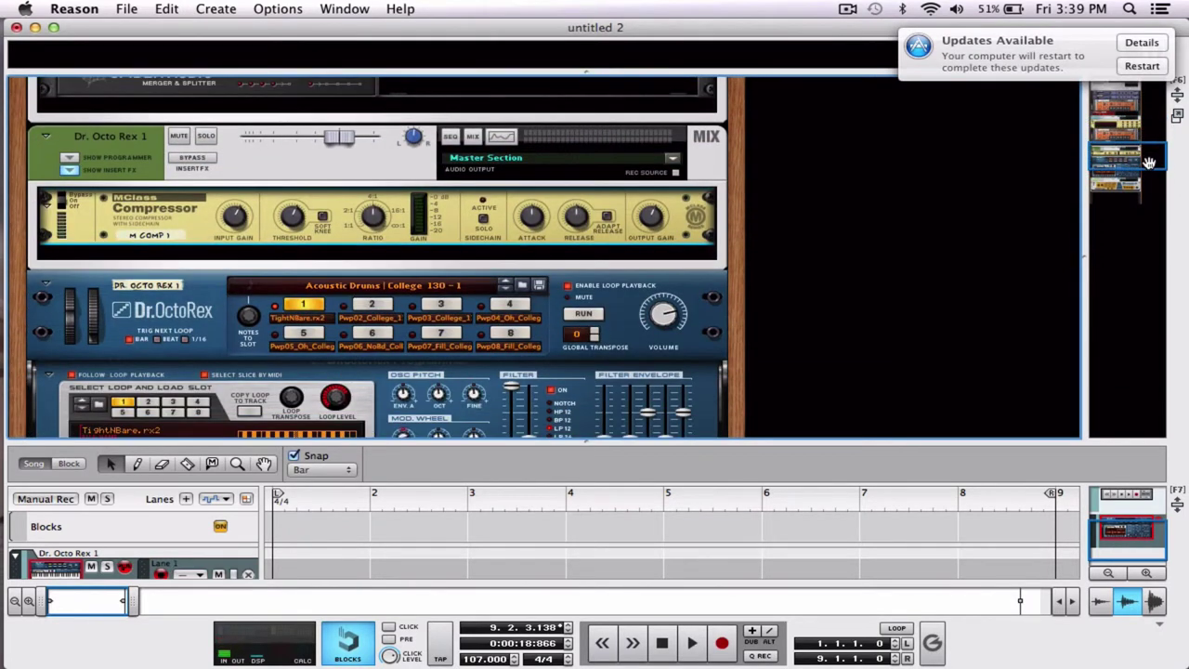
click(659, 650)
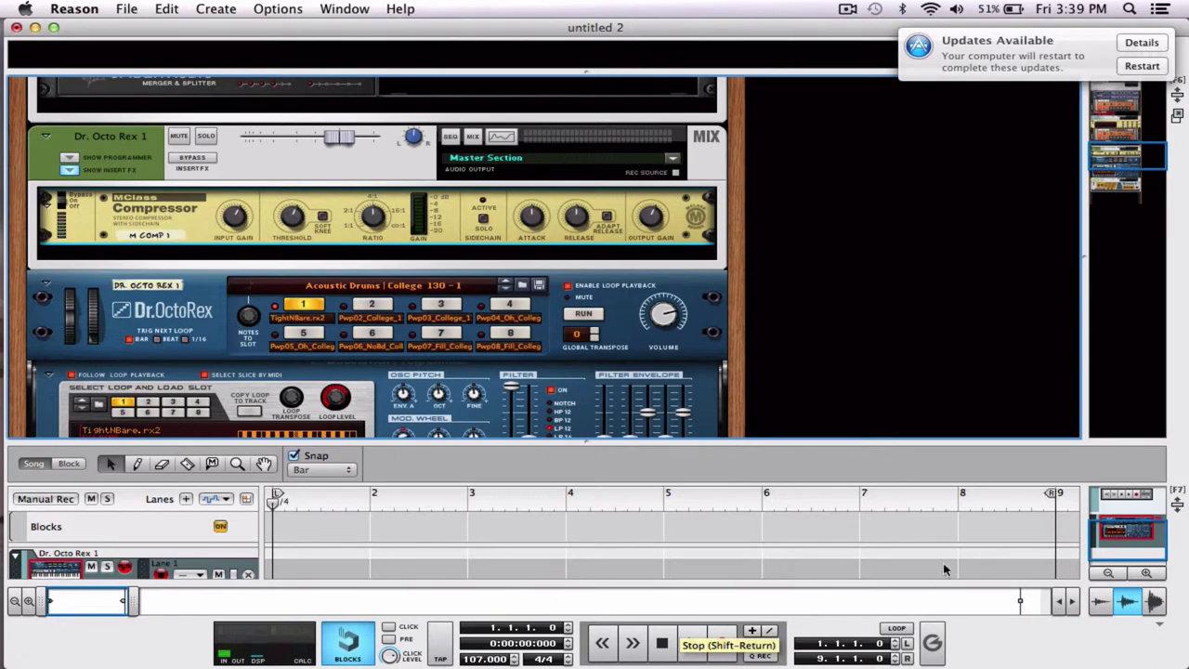
Step: Recheck the patch cables on the rack's back, then return to the front panels
drag(1129, 168, 1130, 171)
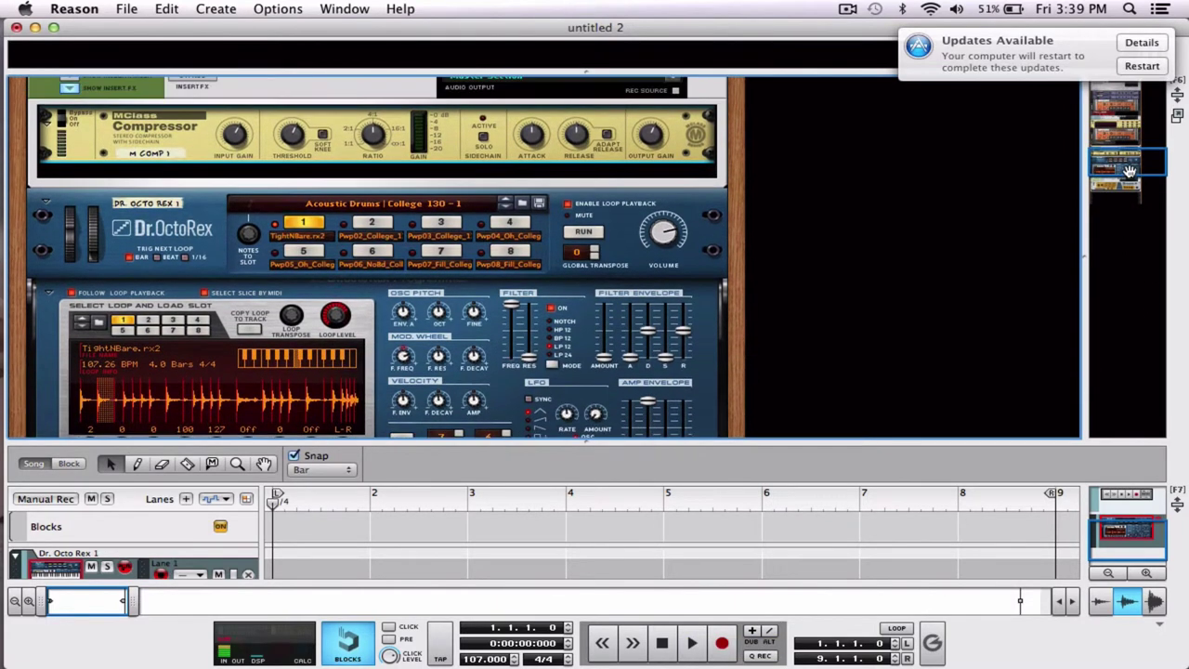
key(Tab)
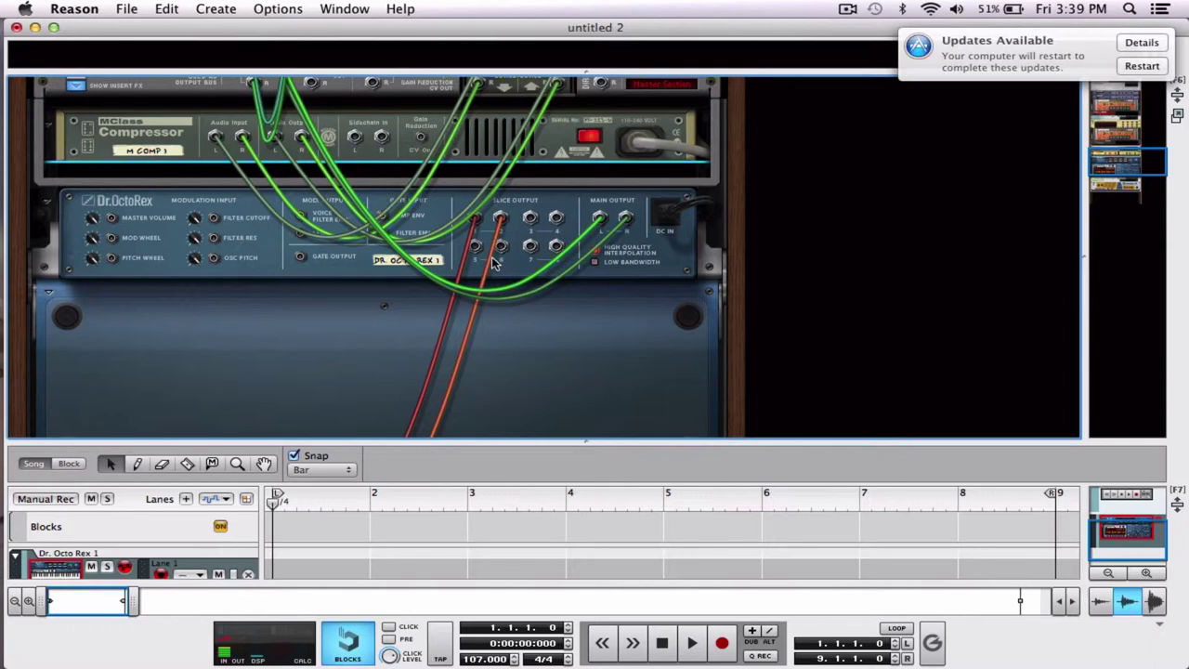
key(Tab)
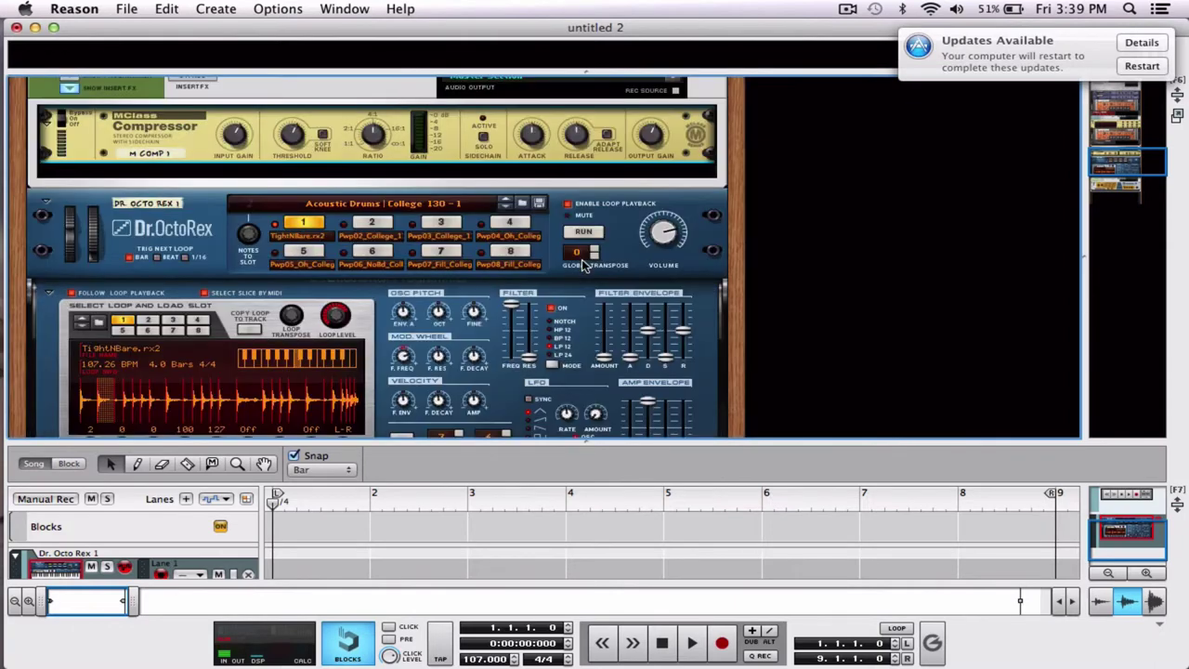
drag(1118, 160, 1117, 167)
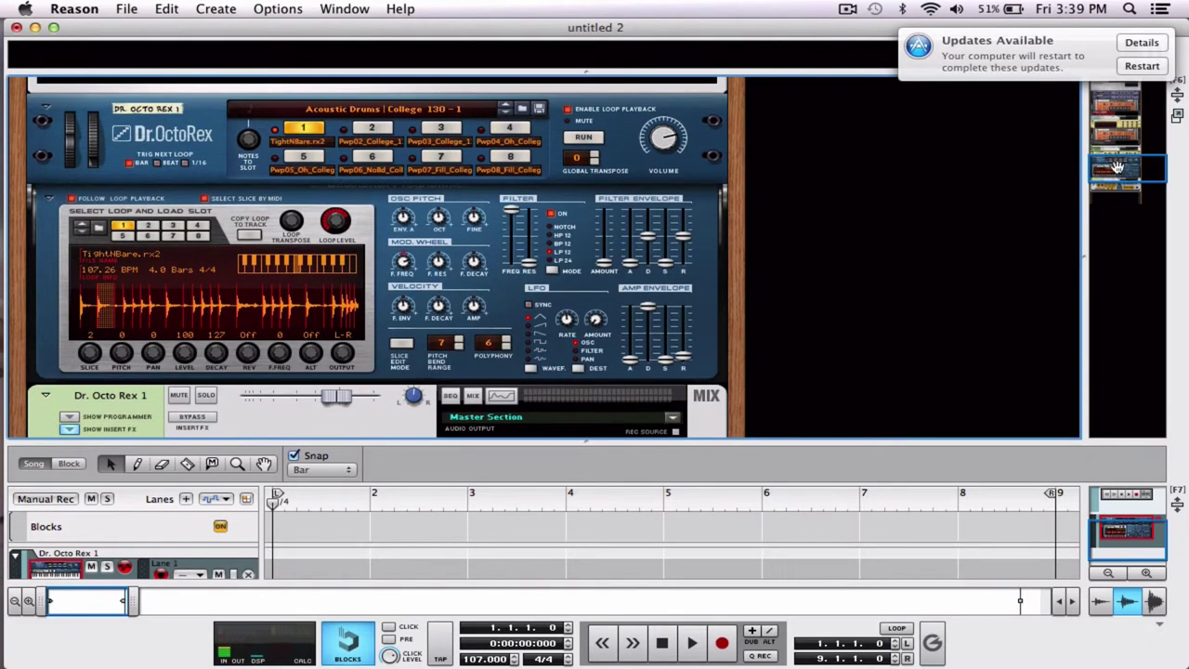